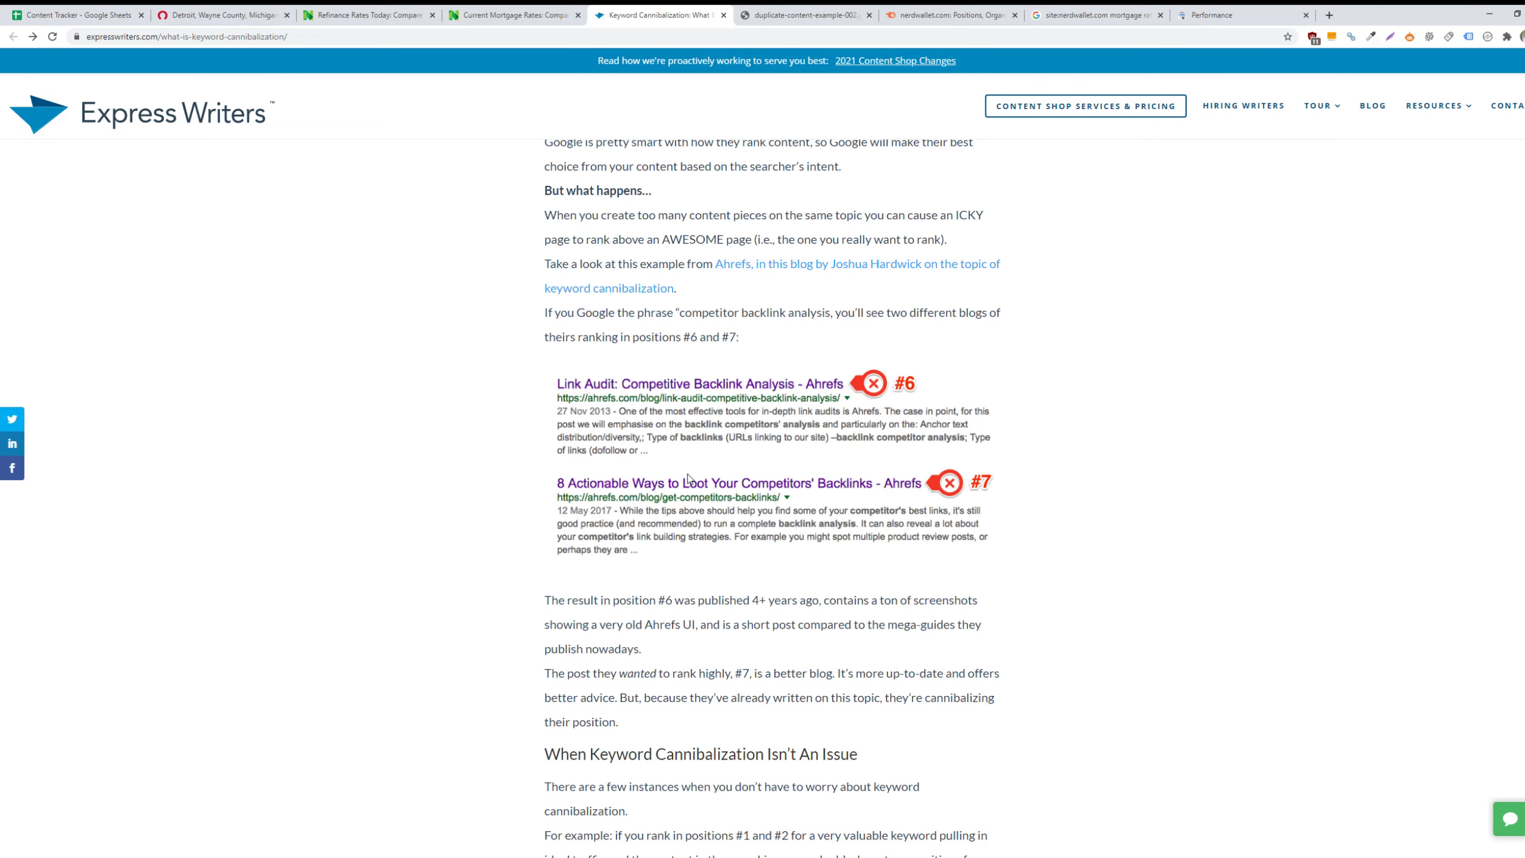
# Look over the Detroit home listings map on Rocket Homes, including the surrounding area
pyautogui.click(216, 15)
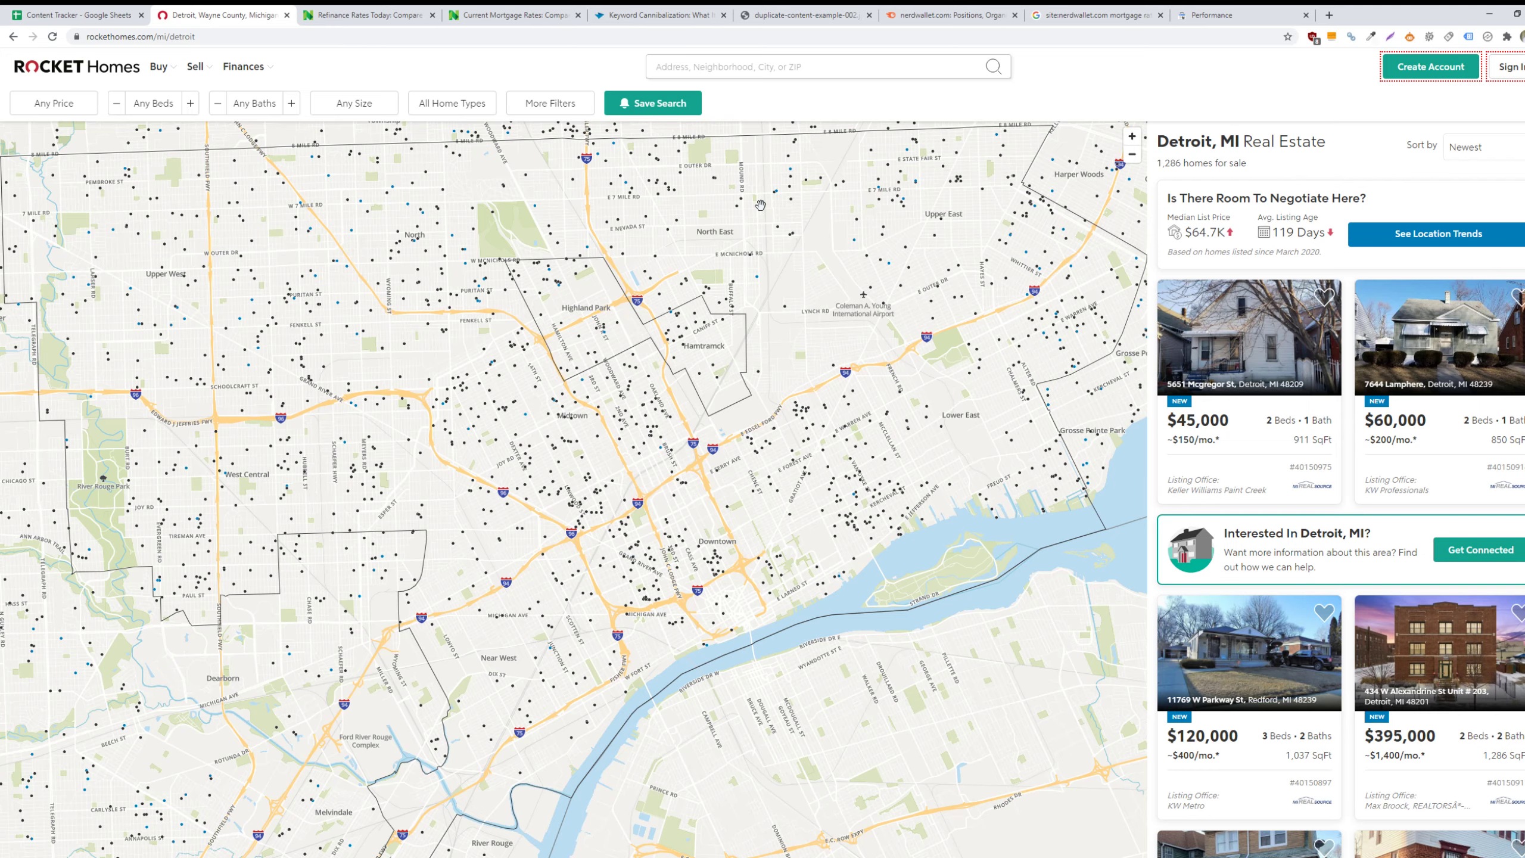
pyautogui.scroll(-1, 760, 205)
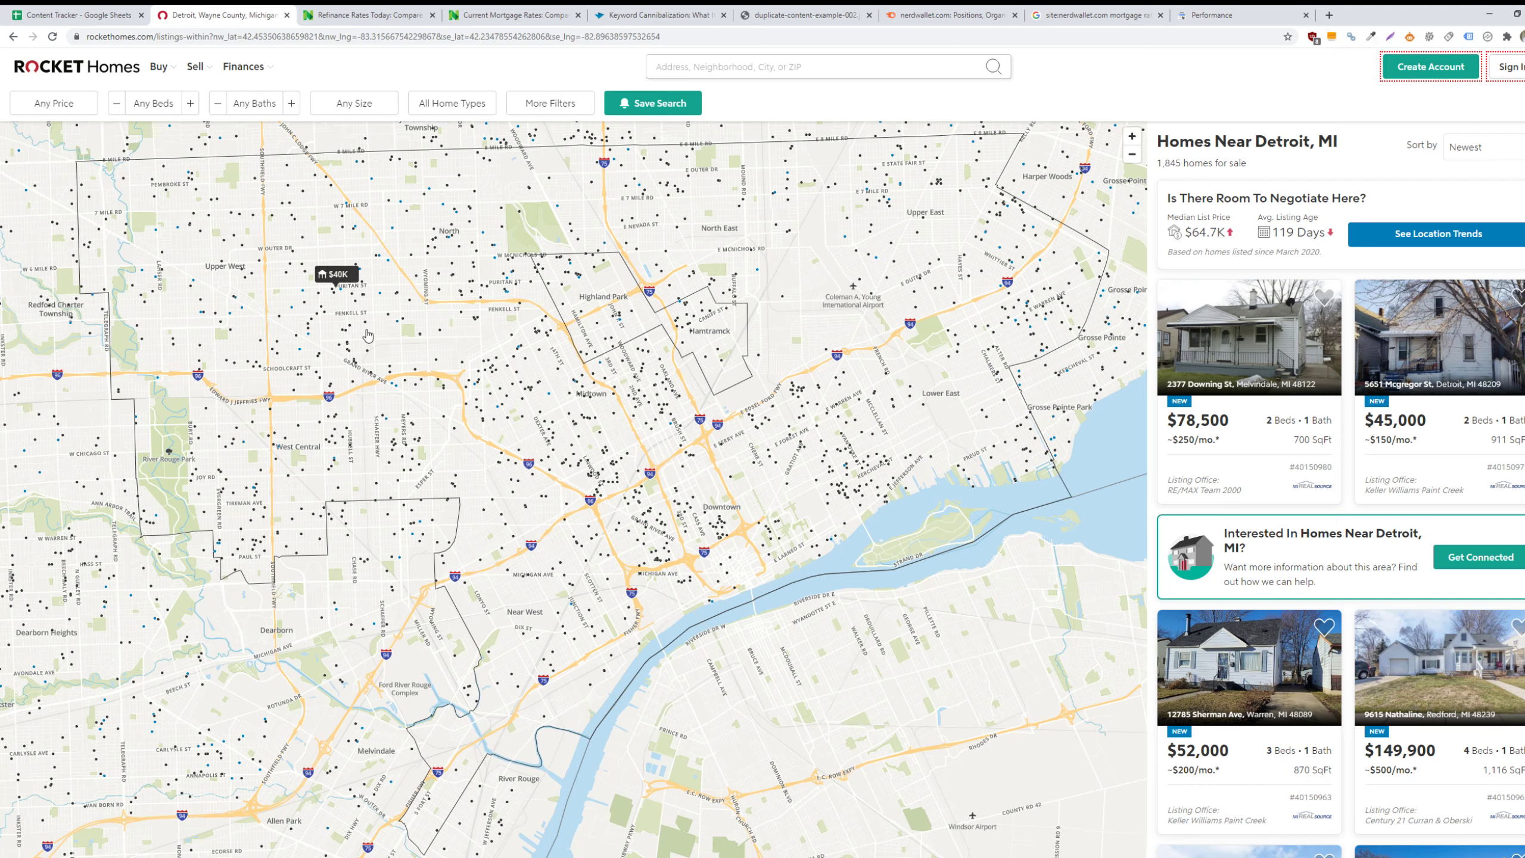
# Review NerdWallet's refinance rates page, from the lender comparison through the rate trends and current rates table to the refinancing guide
pyautogui.click(355, 11)
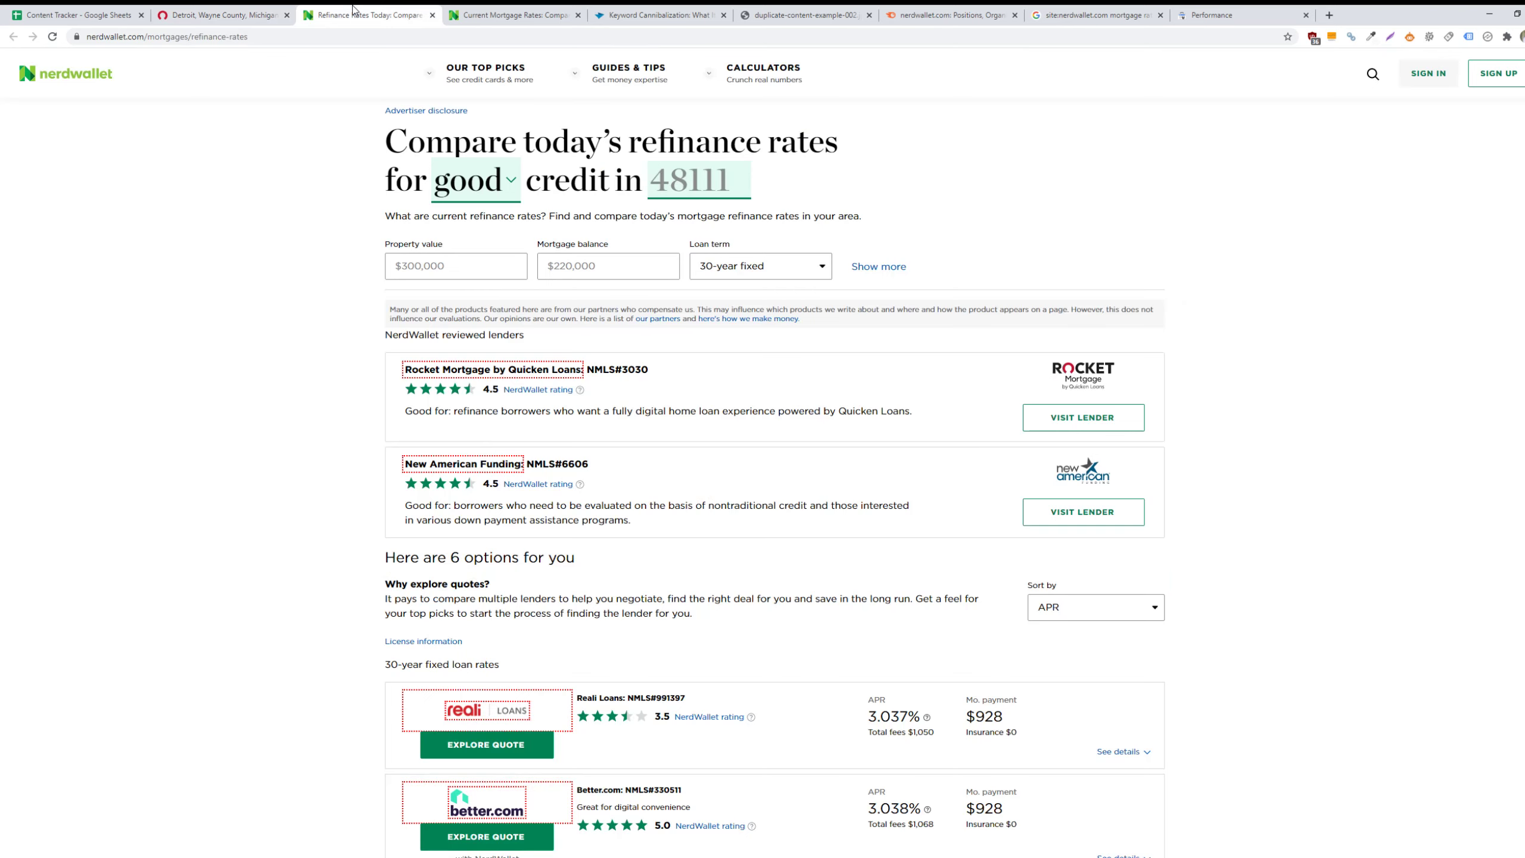
pyautogui.scroll(-1, 245, 238)
pyautogui.scroll(1, 258, 249)
pyautogui.scroll(-20, 276, 266)
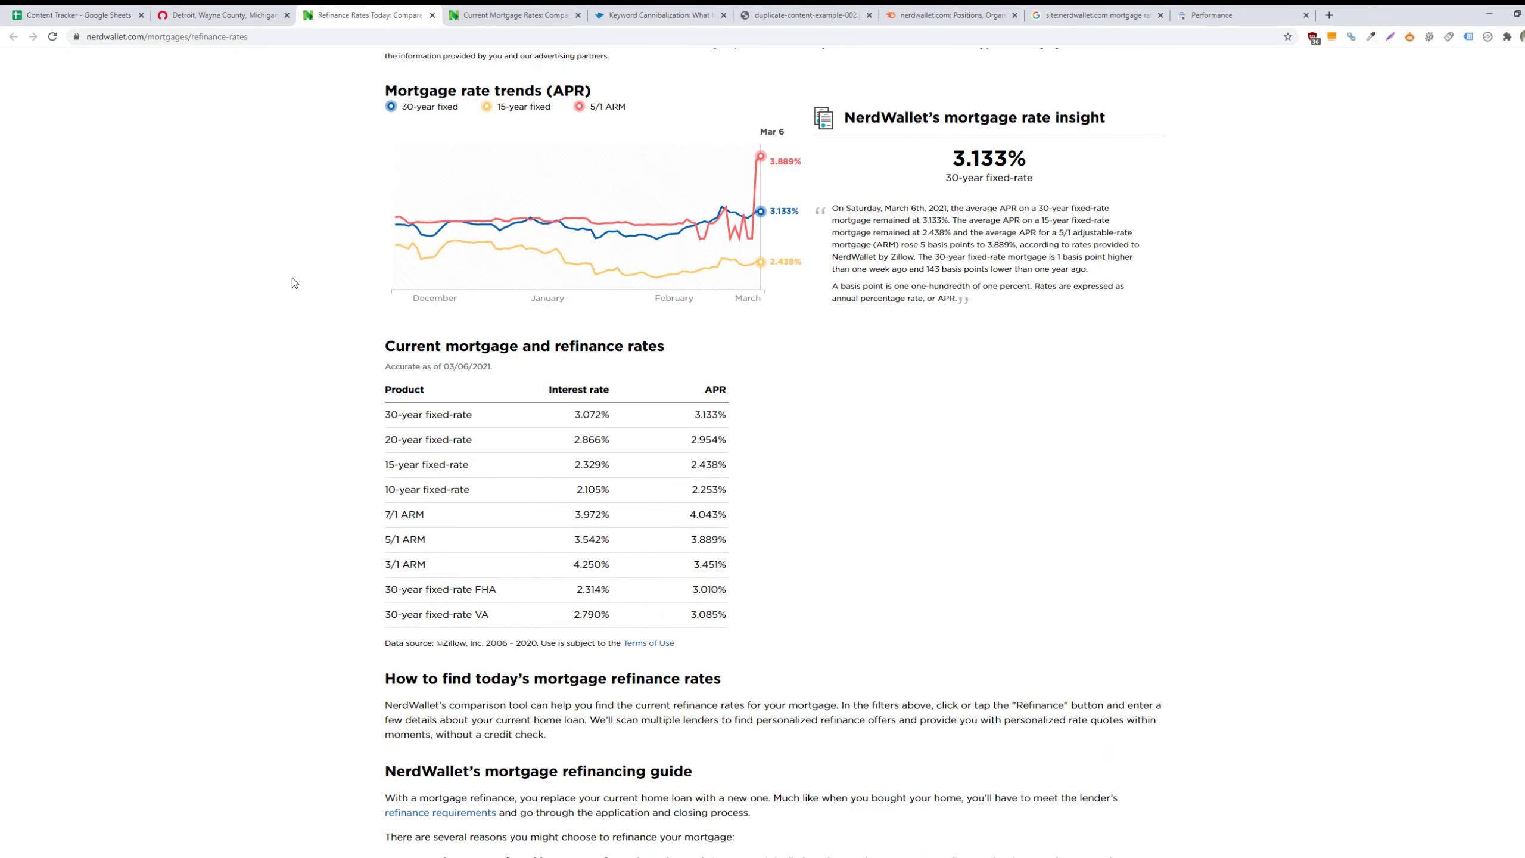
pyautogui.scroll(-15, 293, 283)
pyautogui.scroll(20, 341, 532)
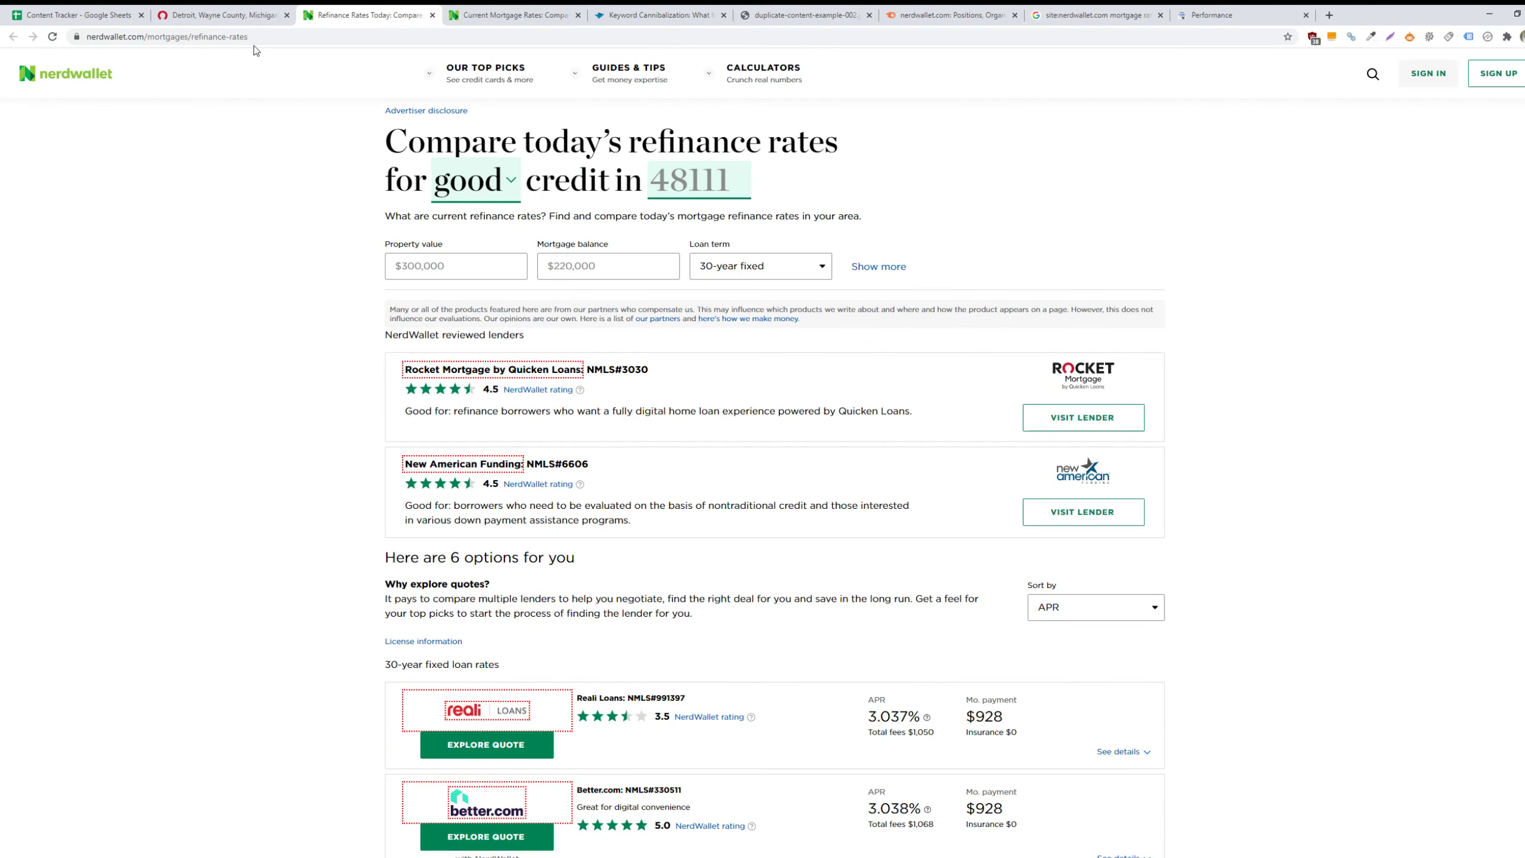
# Compare NerdWallet's current mortgage rates page with its refinance rates page, including the rates table, trends and top-rated lenders
pyautogui.click(493, 9)
pyautogui.click(341, 9)
pyautogui.click(503, 12)
pyautogui.scroll(2, 608, 469)
pyautogui.scroll(15, 608, 469)
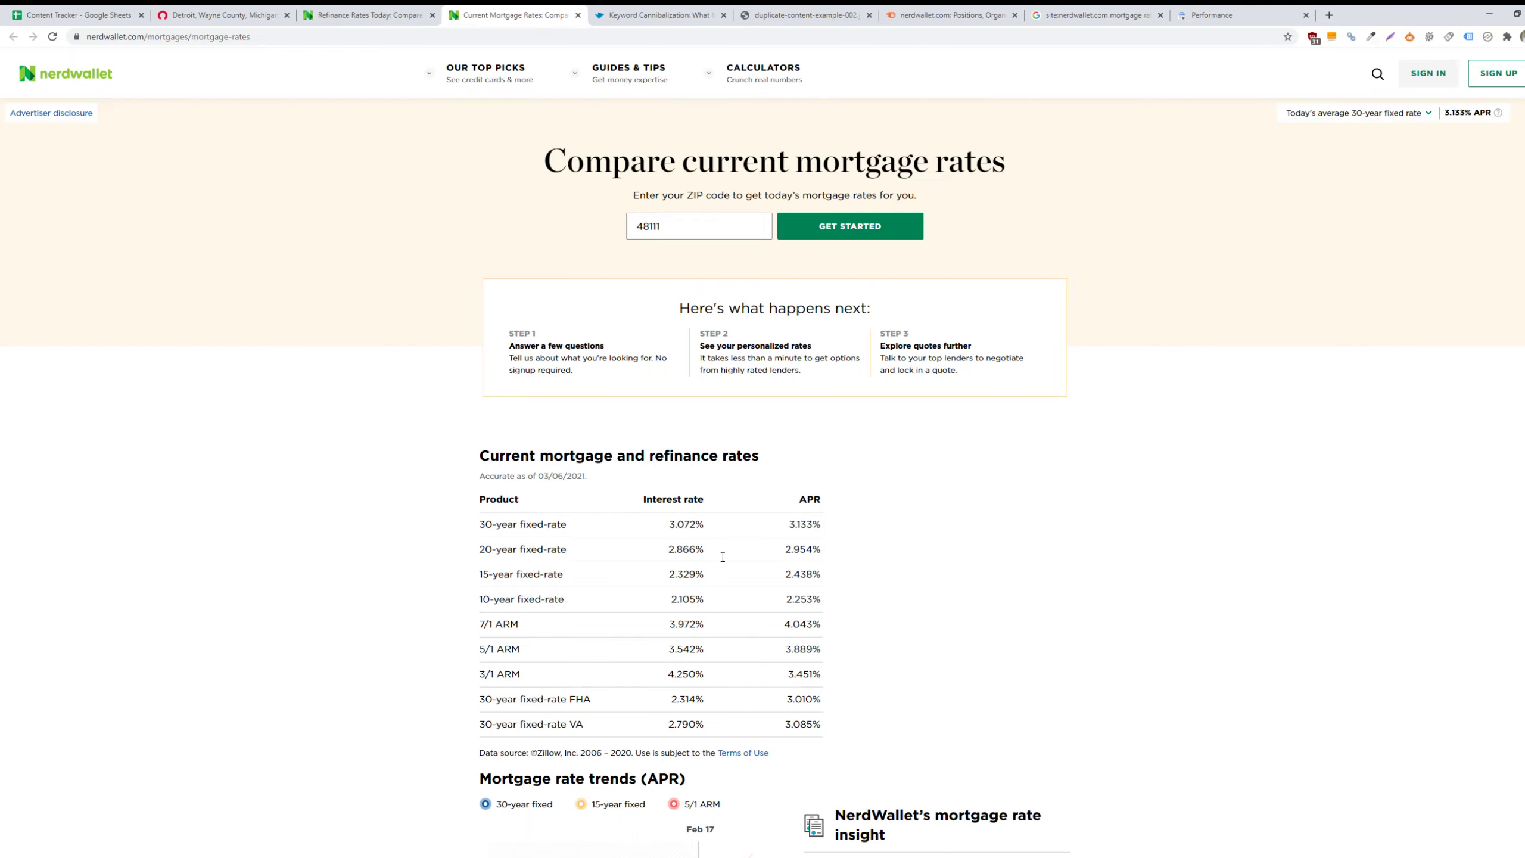
pyautogui.scroll(-20, 373, 360)
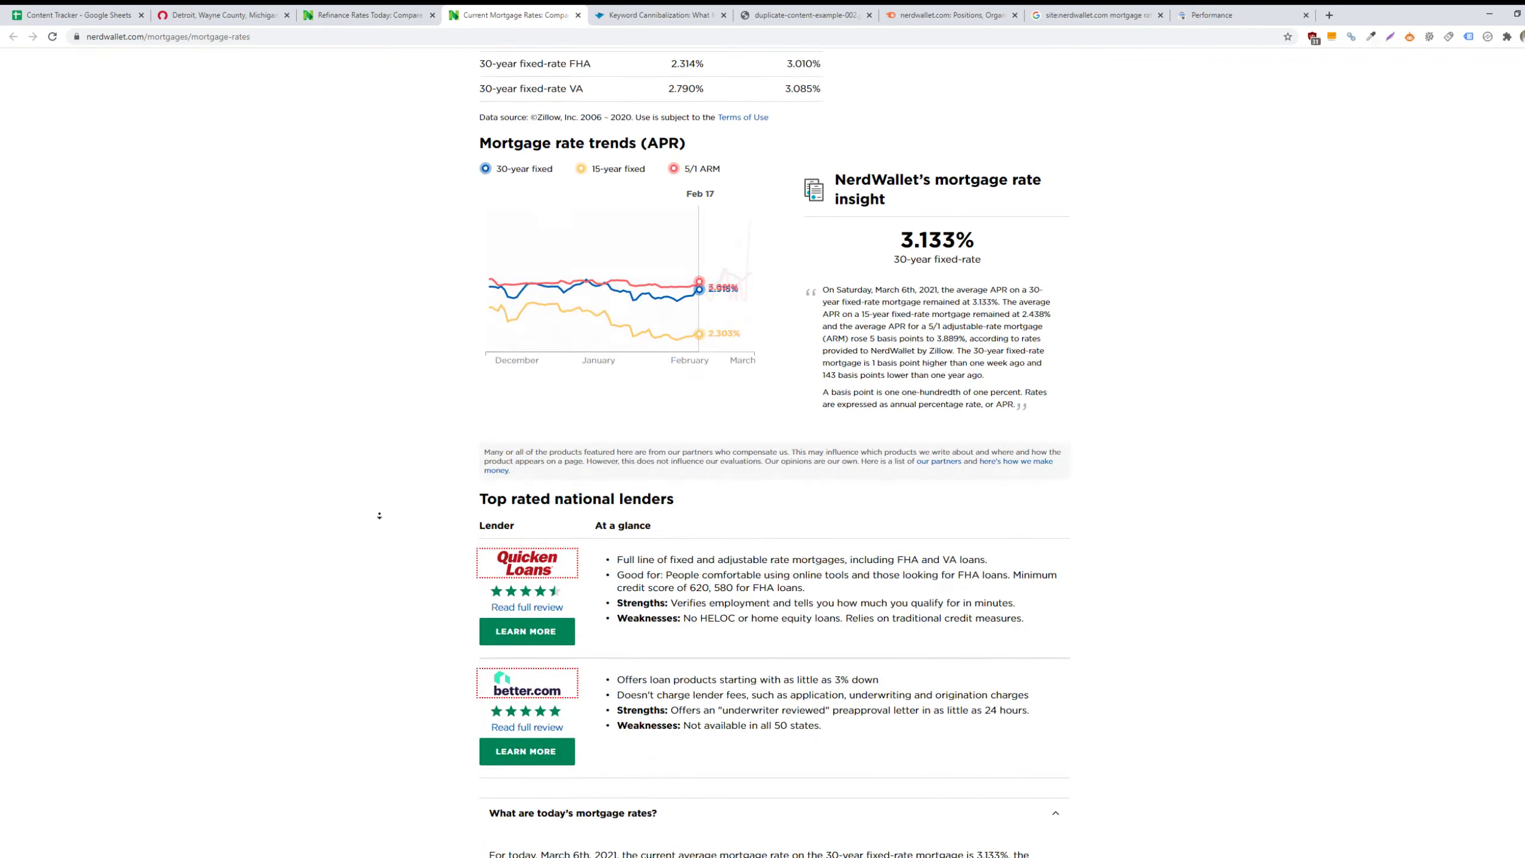
pyautogui.scroll(20, 453, 650)
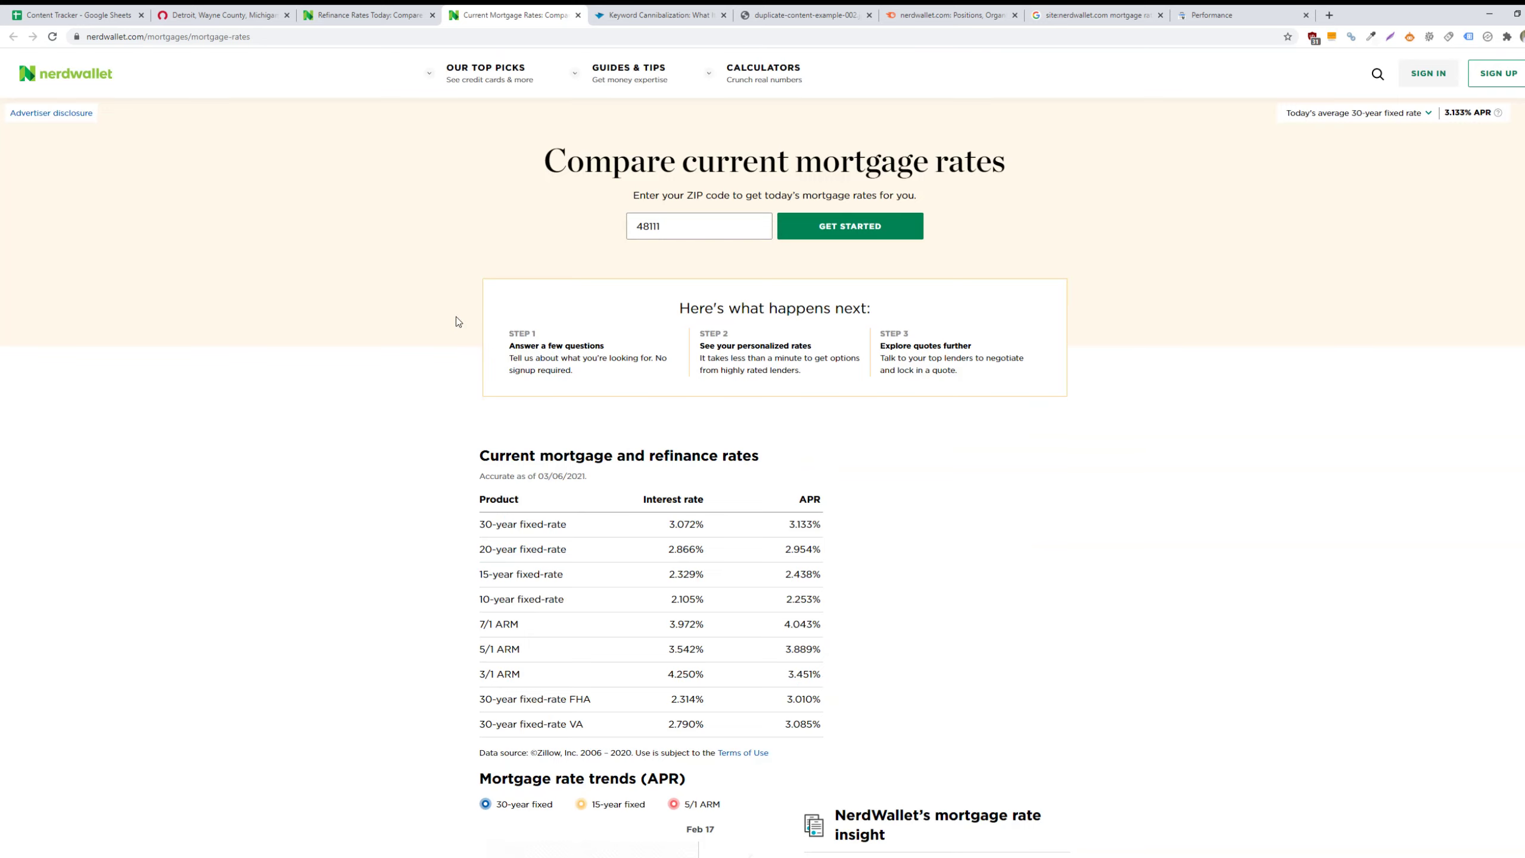
# Close the NerdWallet refinance and mortgage rates, keyword cannibalization article, duplicate content example and Rocket Homes pages
pyautogui.click(432, 15)
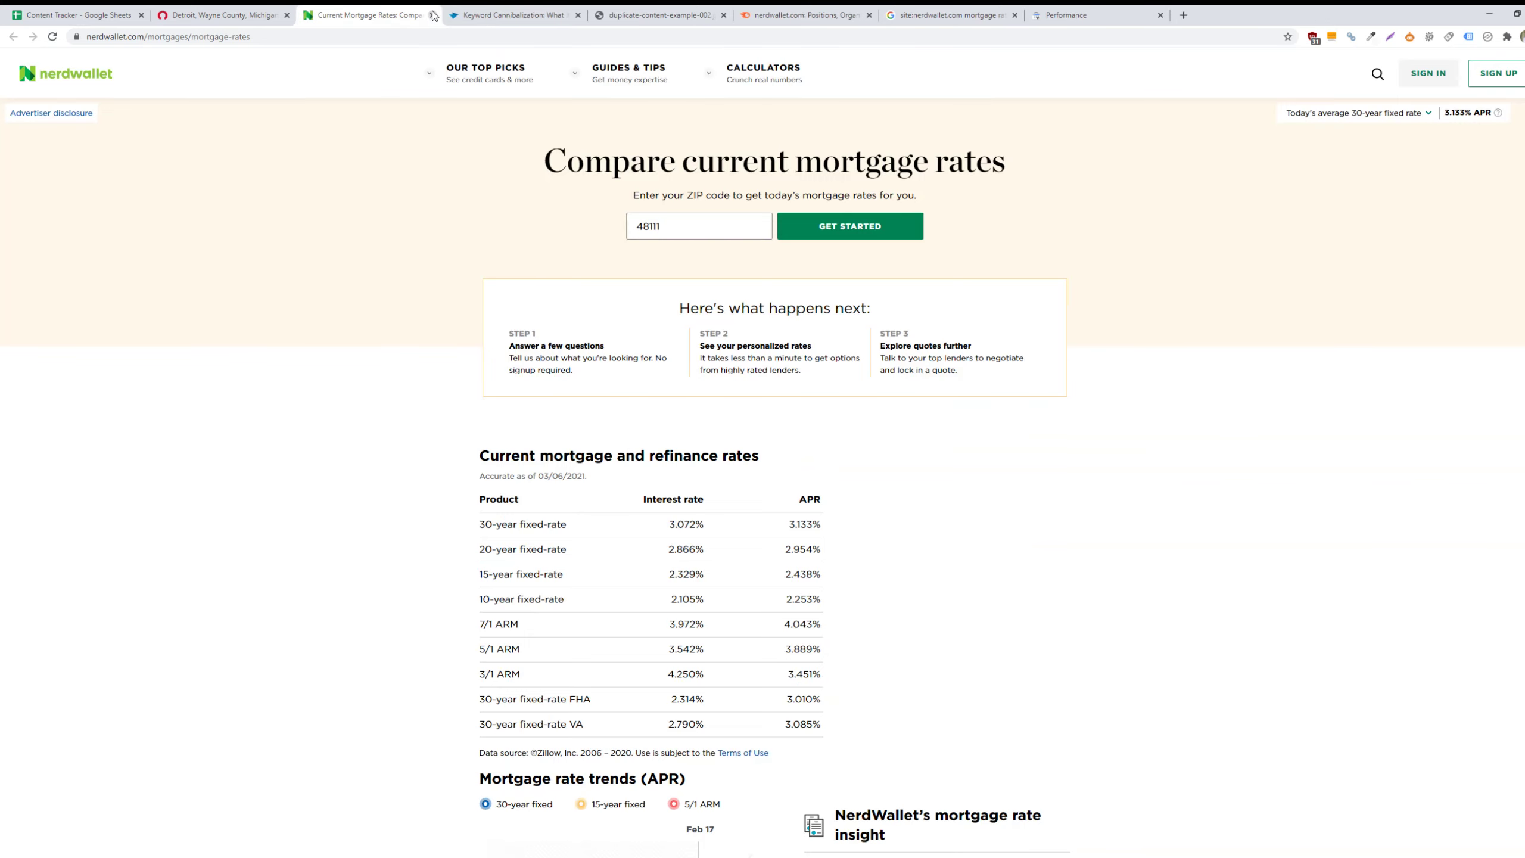
pyautogui.click(433, 15)
pyautogui.click(433, 15)
pyautogui.click(432, 15)
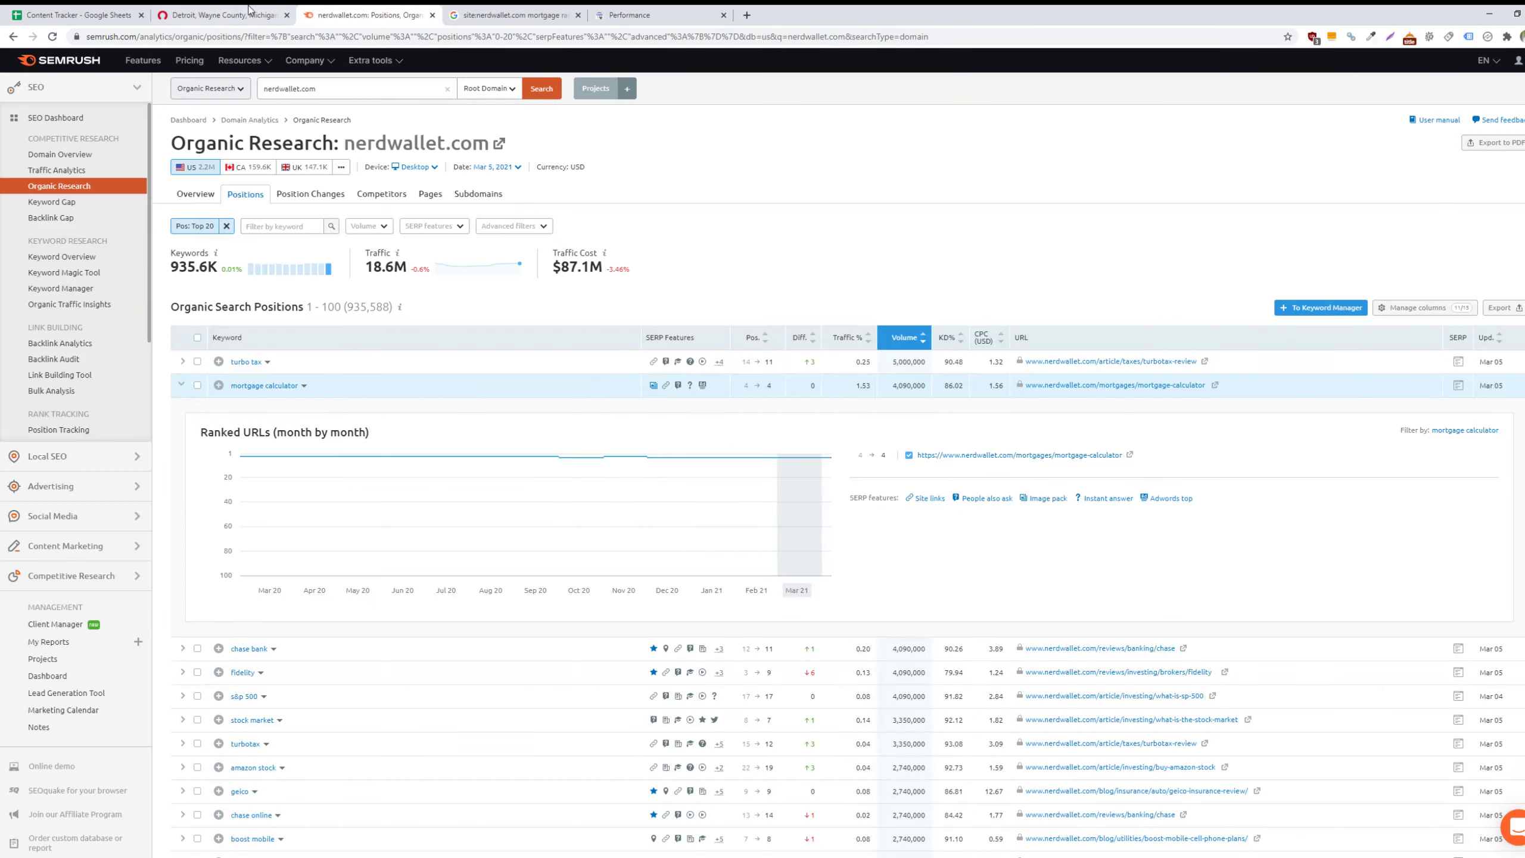
pyautogui.click(240, 13)
pyautogui.click(286, 15)
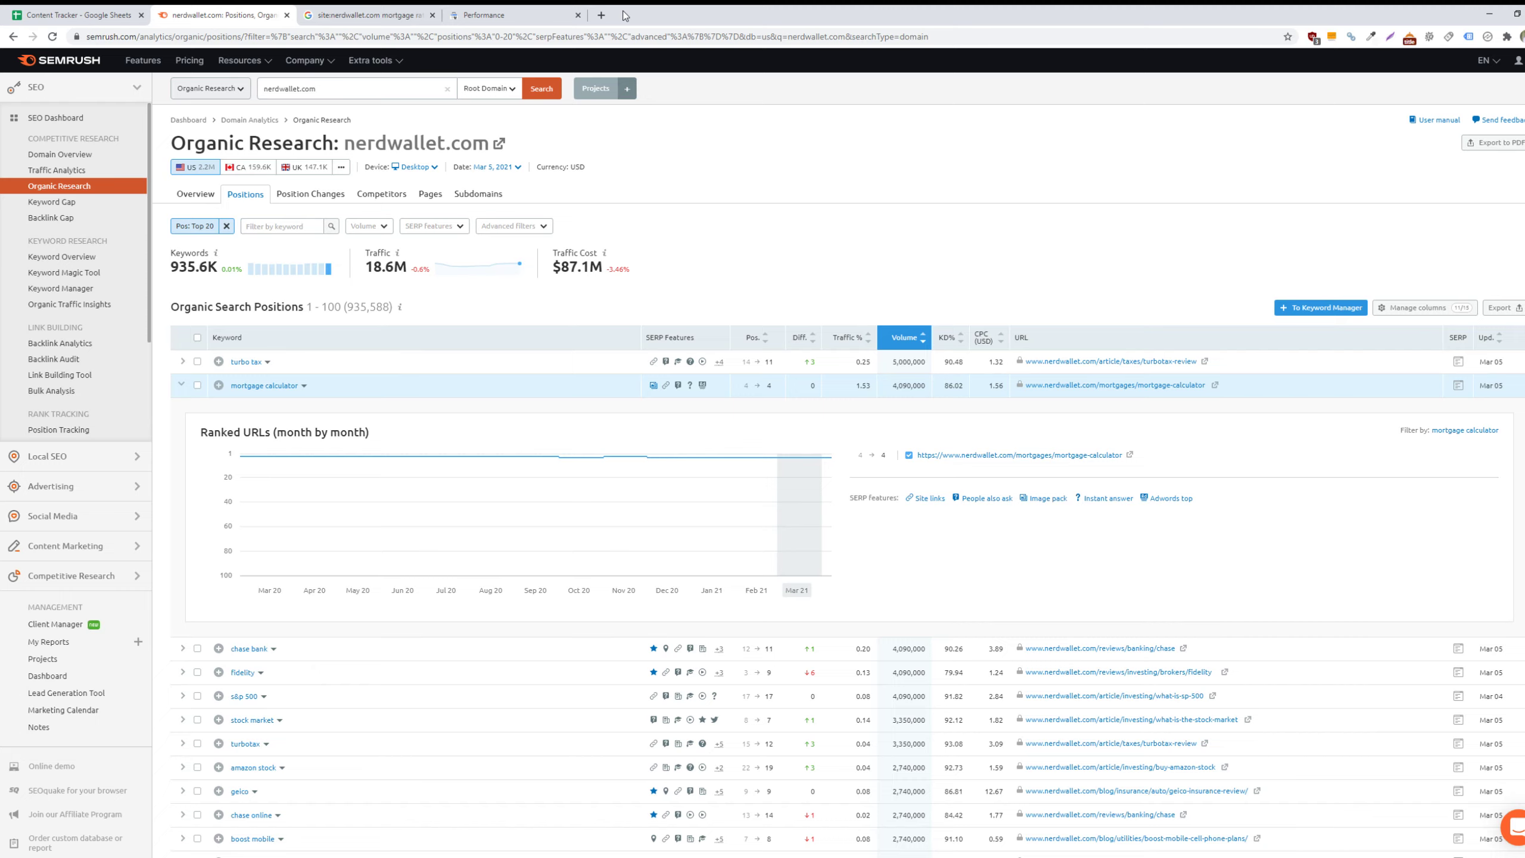
# Switch to the Content Tracker spreadsheet and examine its topic list and the Article Type, Category and Sub-Category columns
pyautogui.click(78, 15)
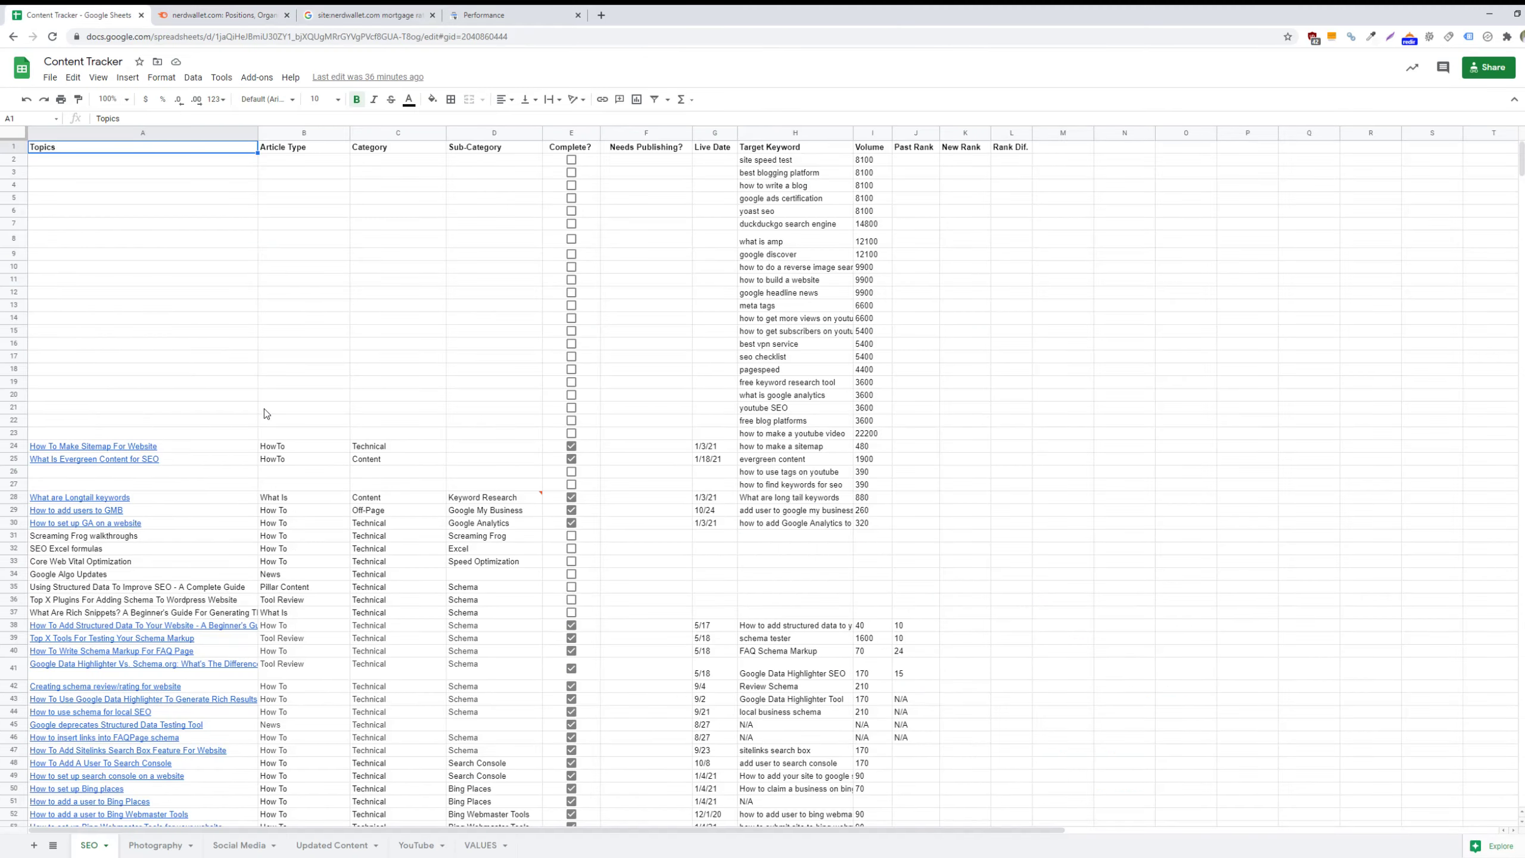
pyautogui.scroll(-3, 279, 225)
pyautogui.scroll(3, 214, 396)
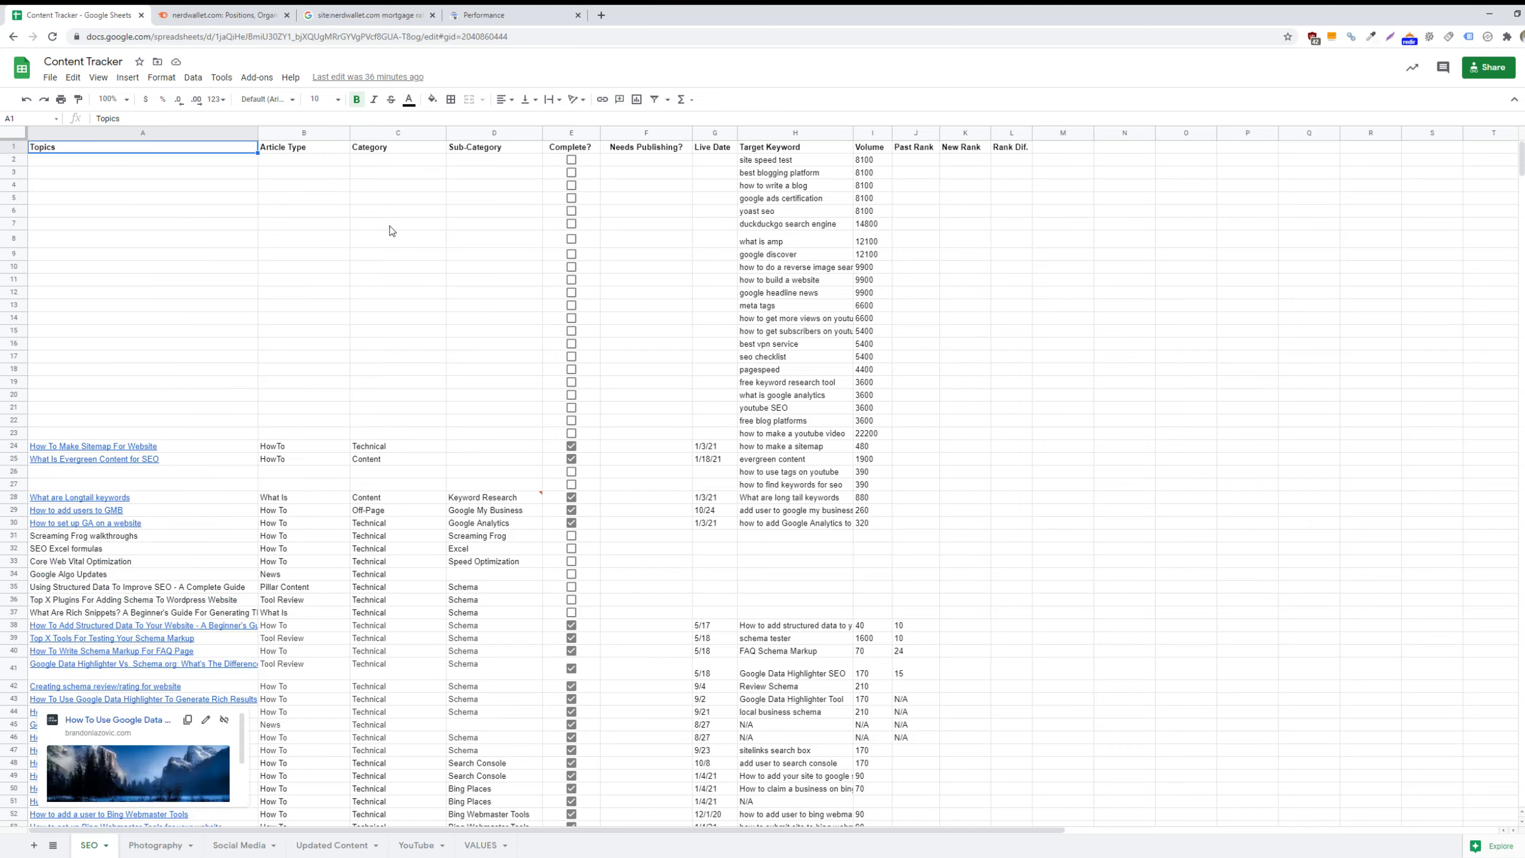
pyautogui.click(294, 151)
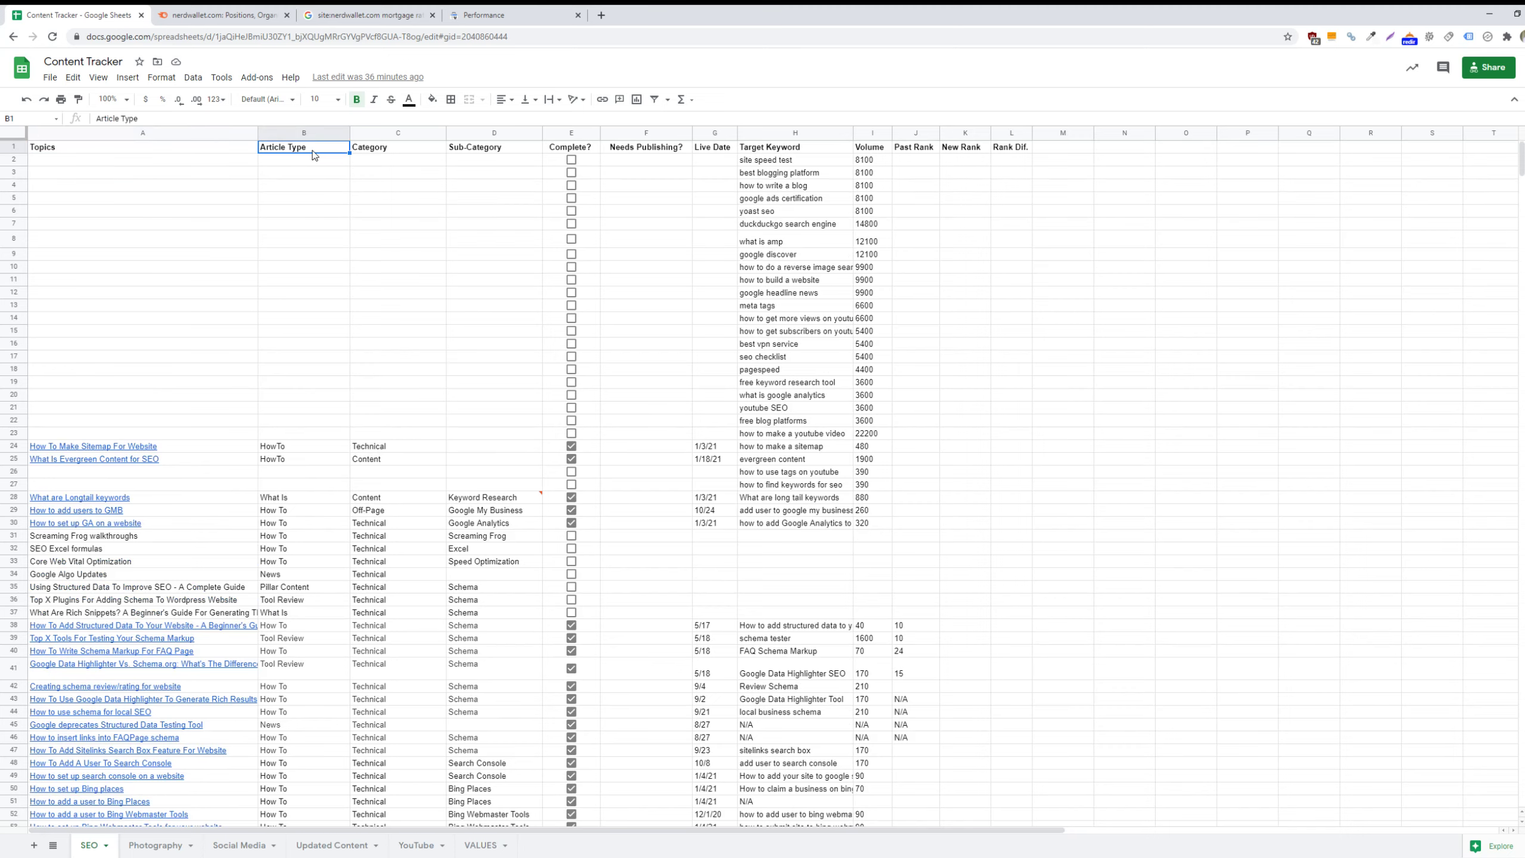
pyautogui.click(390, 154)
pyautogui.click(471, 154)
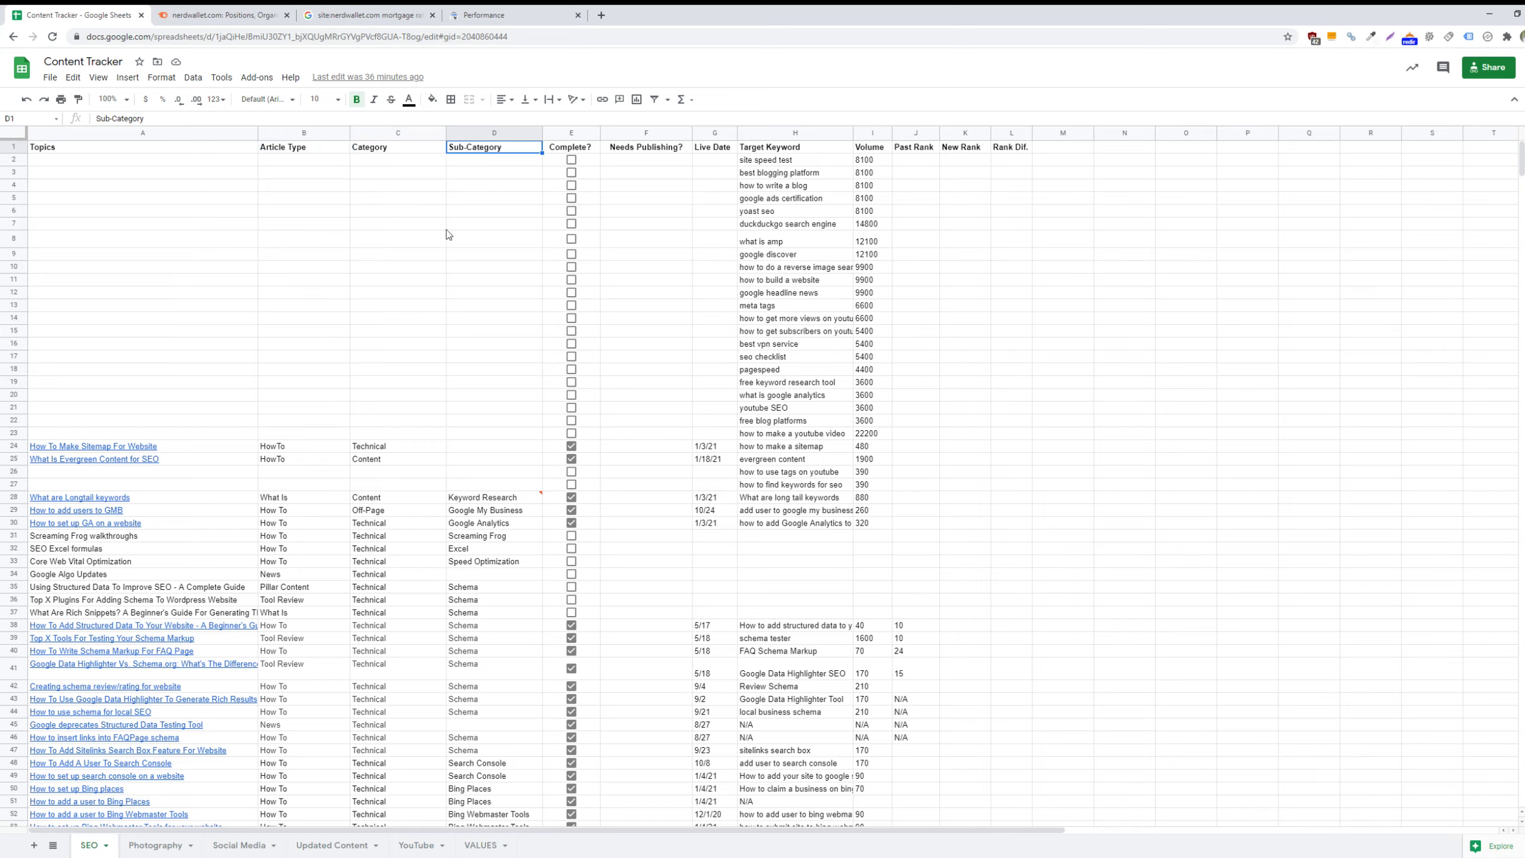
pyautogui.scroll(-3, 420, 301)
pyautogui.scroll(3, 402, 368)
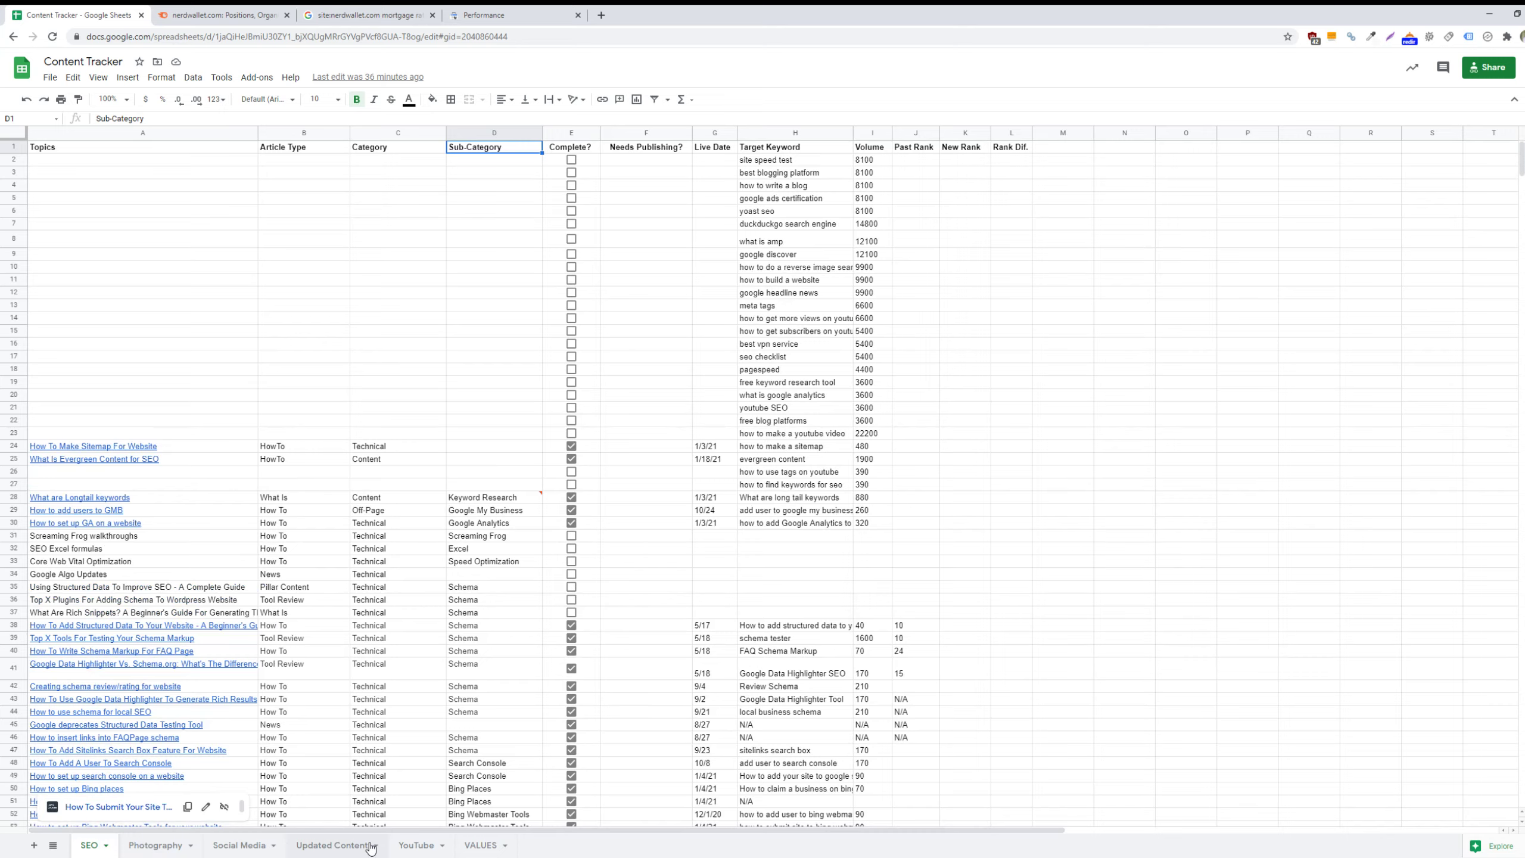
pyautogui.scroll(-3, 216, 415)
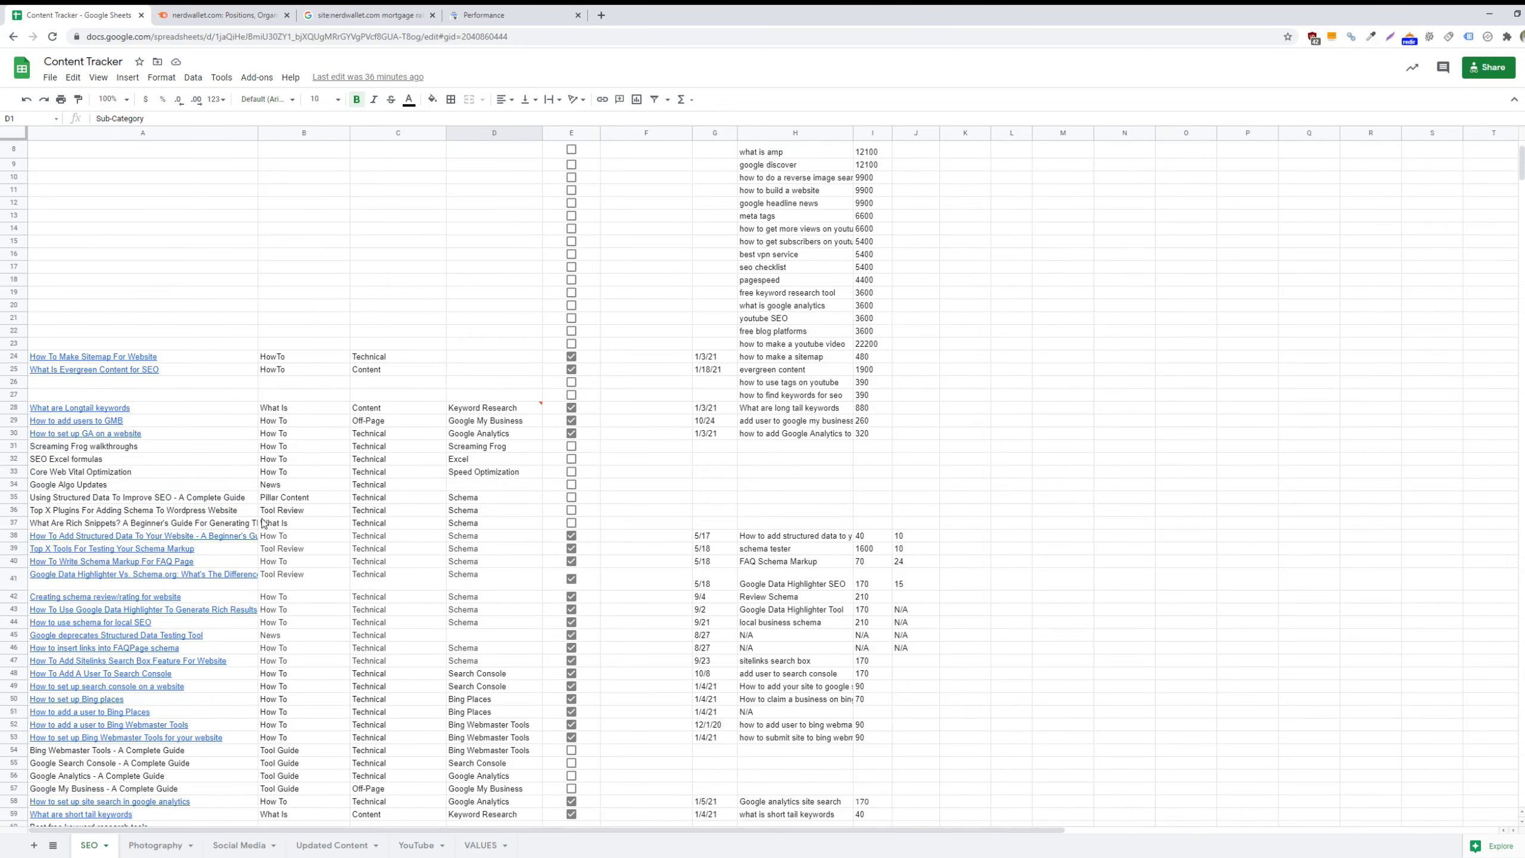
pyautogui.scroll(3, 262, 522)
# Examine how the SEO sheet's topics are grouped by Category and by the Schema sub-category, through the end of the list
pyautogui.moveTo(300, 223); pyautogui.dragTo(468, 248)
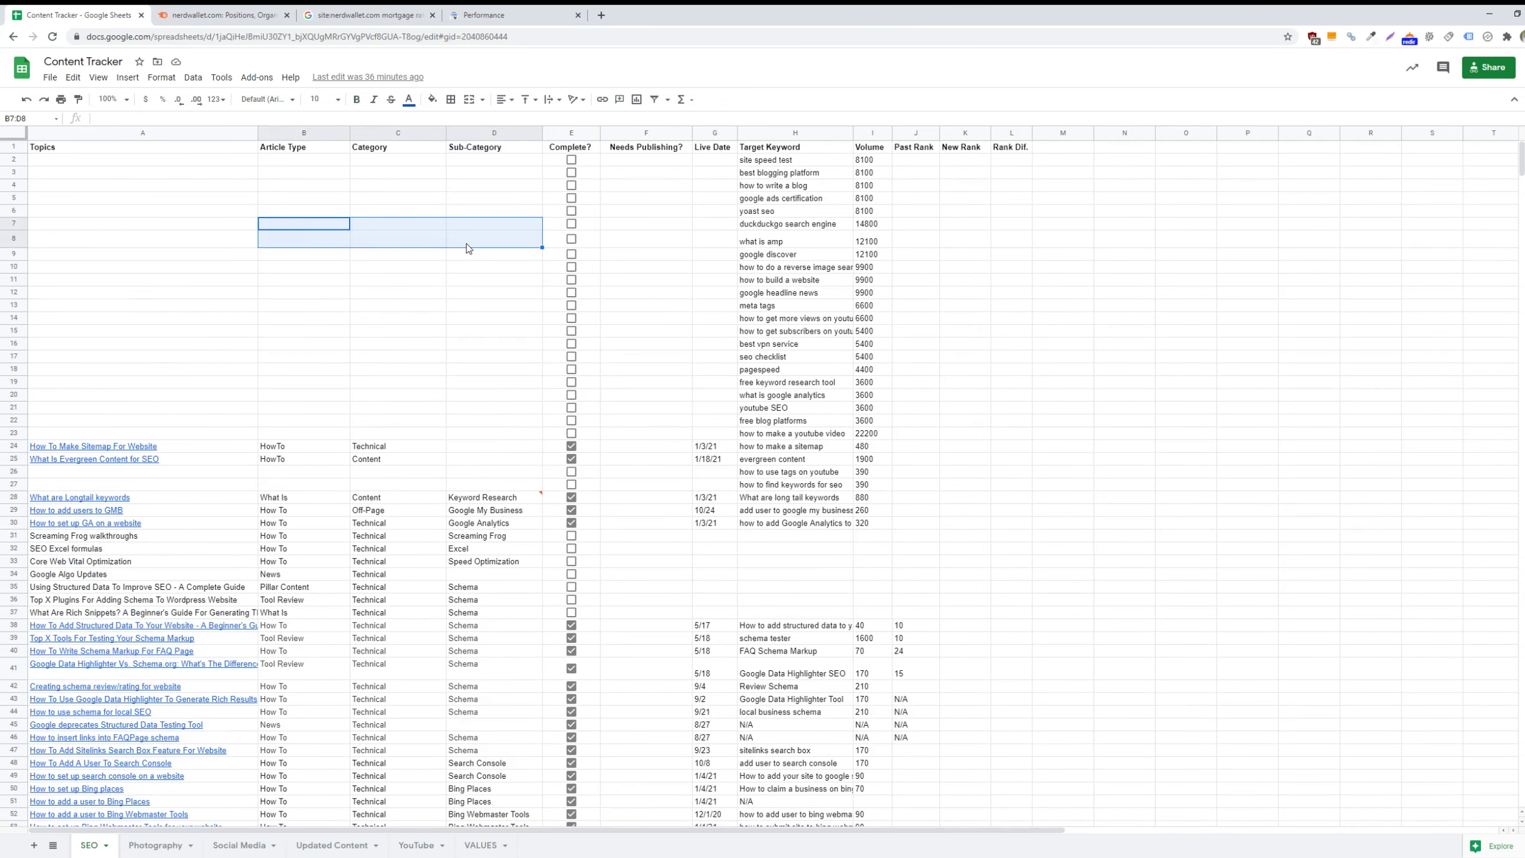
pyautogui.click(468, 248)
pyautogui.scroll(-5, 387, 369)
pyautogui.moveTo(376, 392); pyautogui.dragTo(379, 538)
pyautogui.click(408, 444)
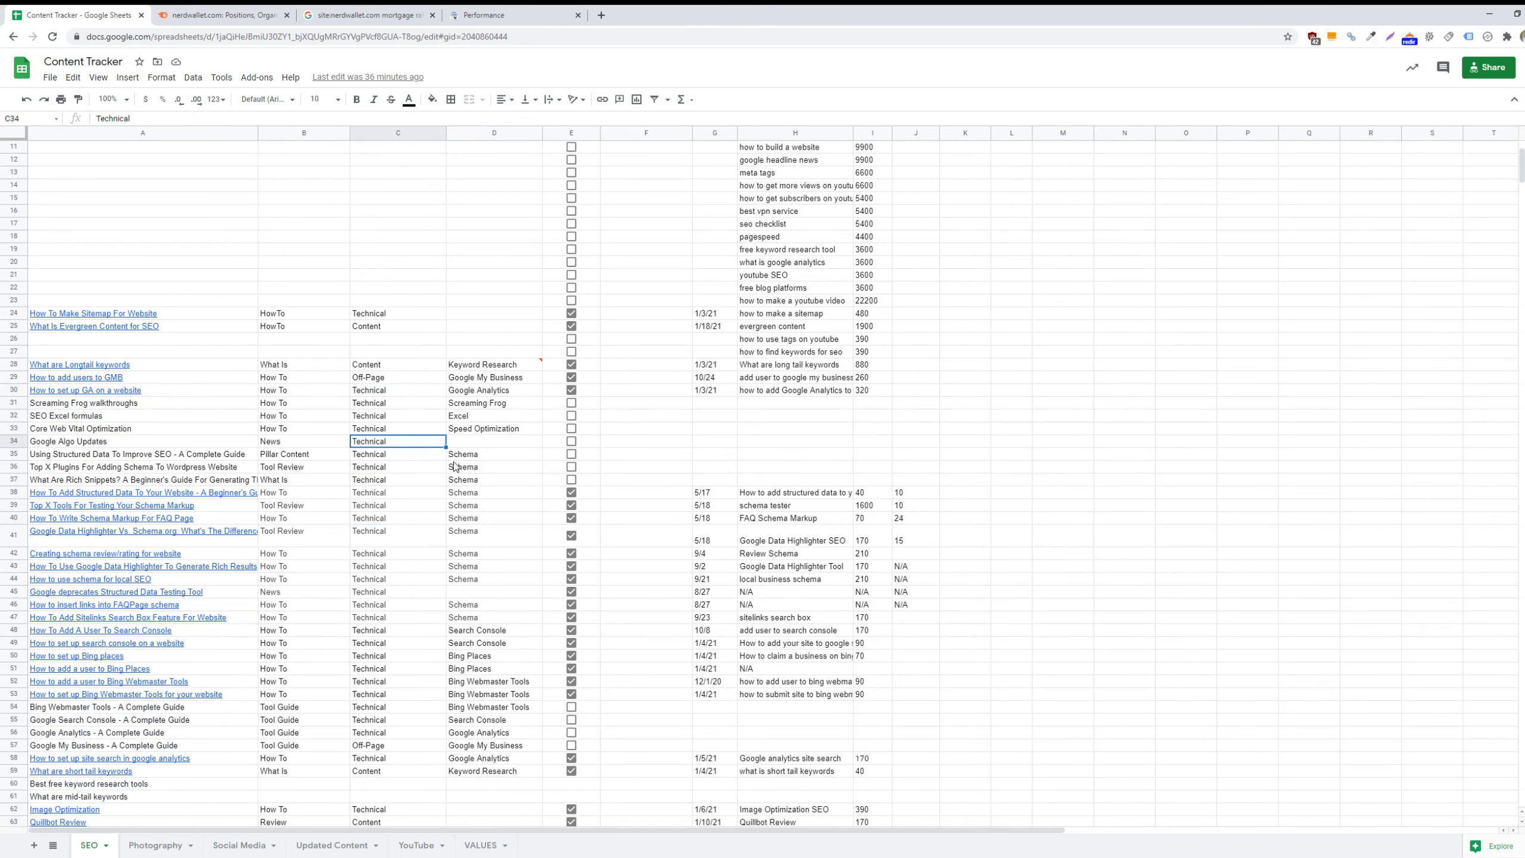
pyautogui.moveTo(458, 457); pyautogui.dragTo(461, 544)
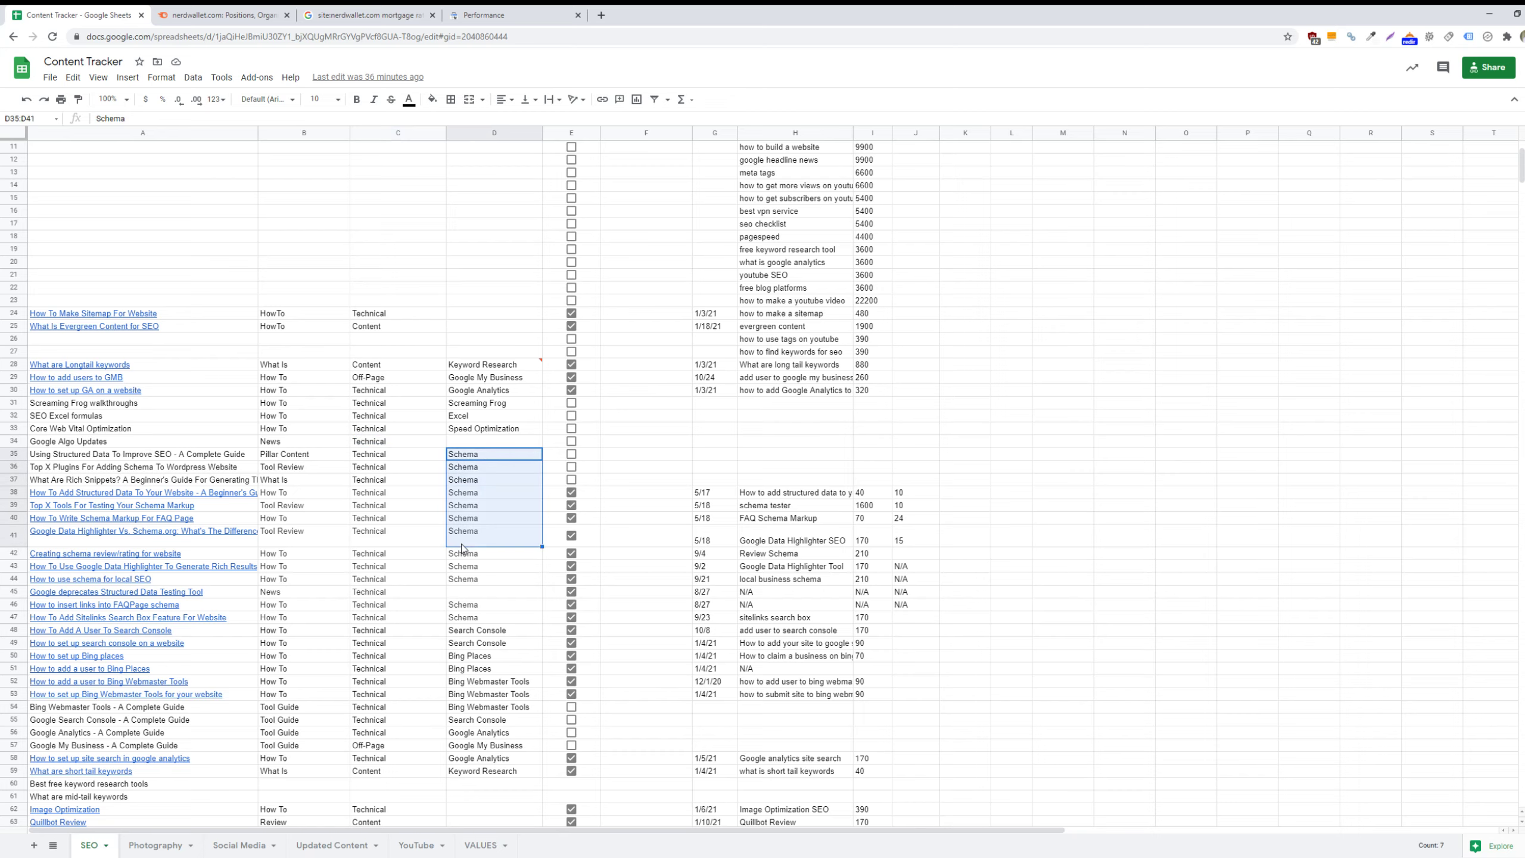
pyautogui.click(462, 548)
pyautogui.scroll(-6, 465, 544)
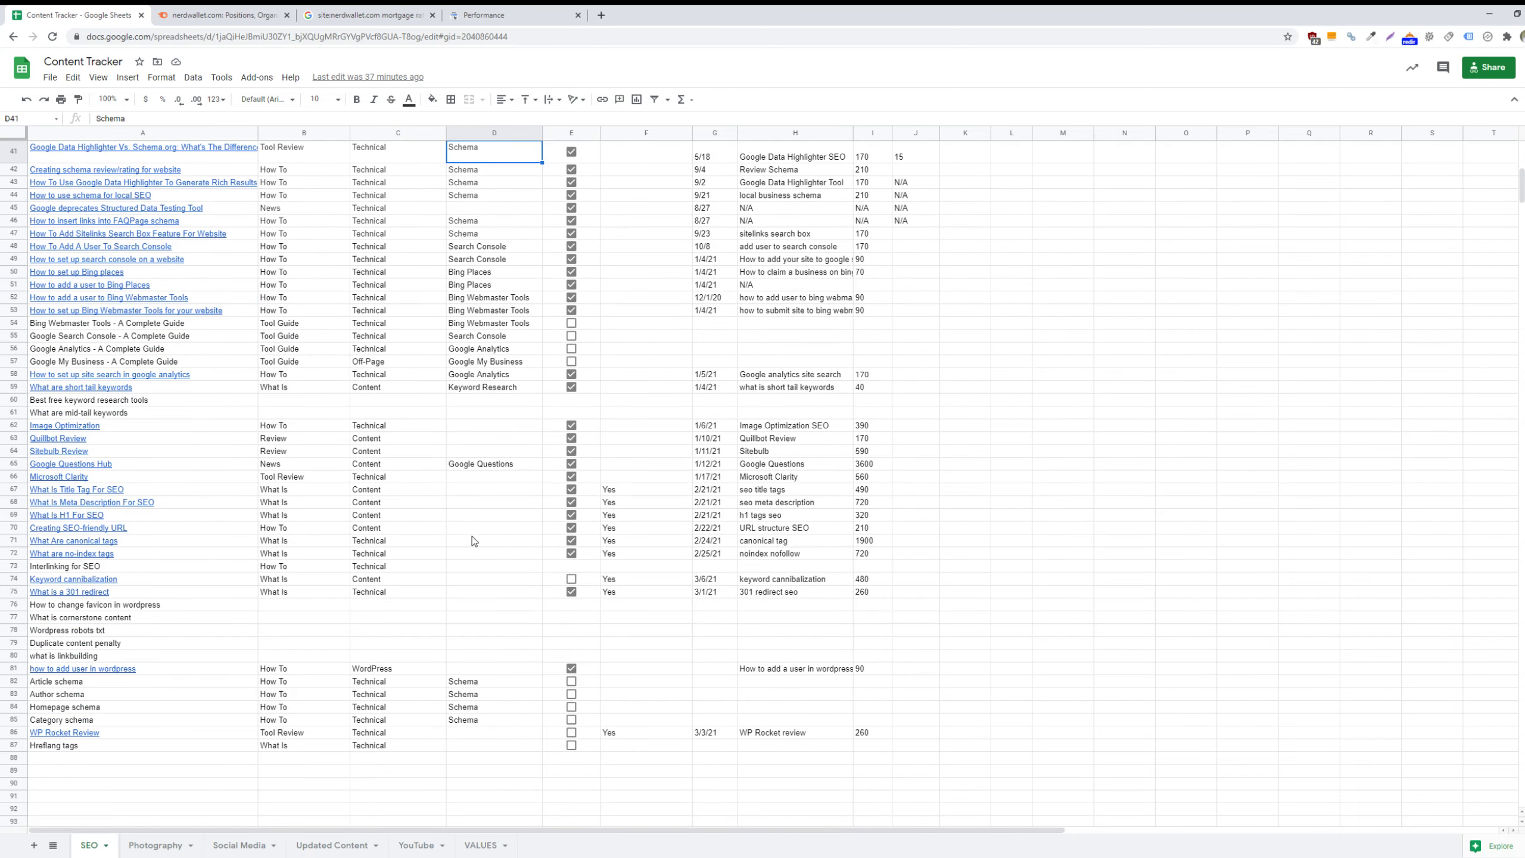
pyautogui.scroll(8, 474, 541)
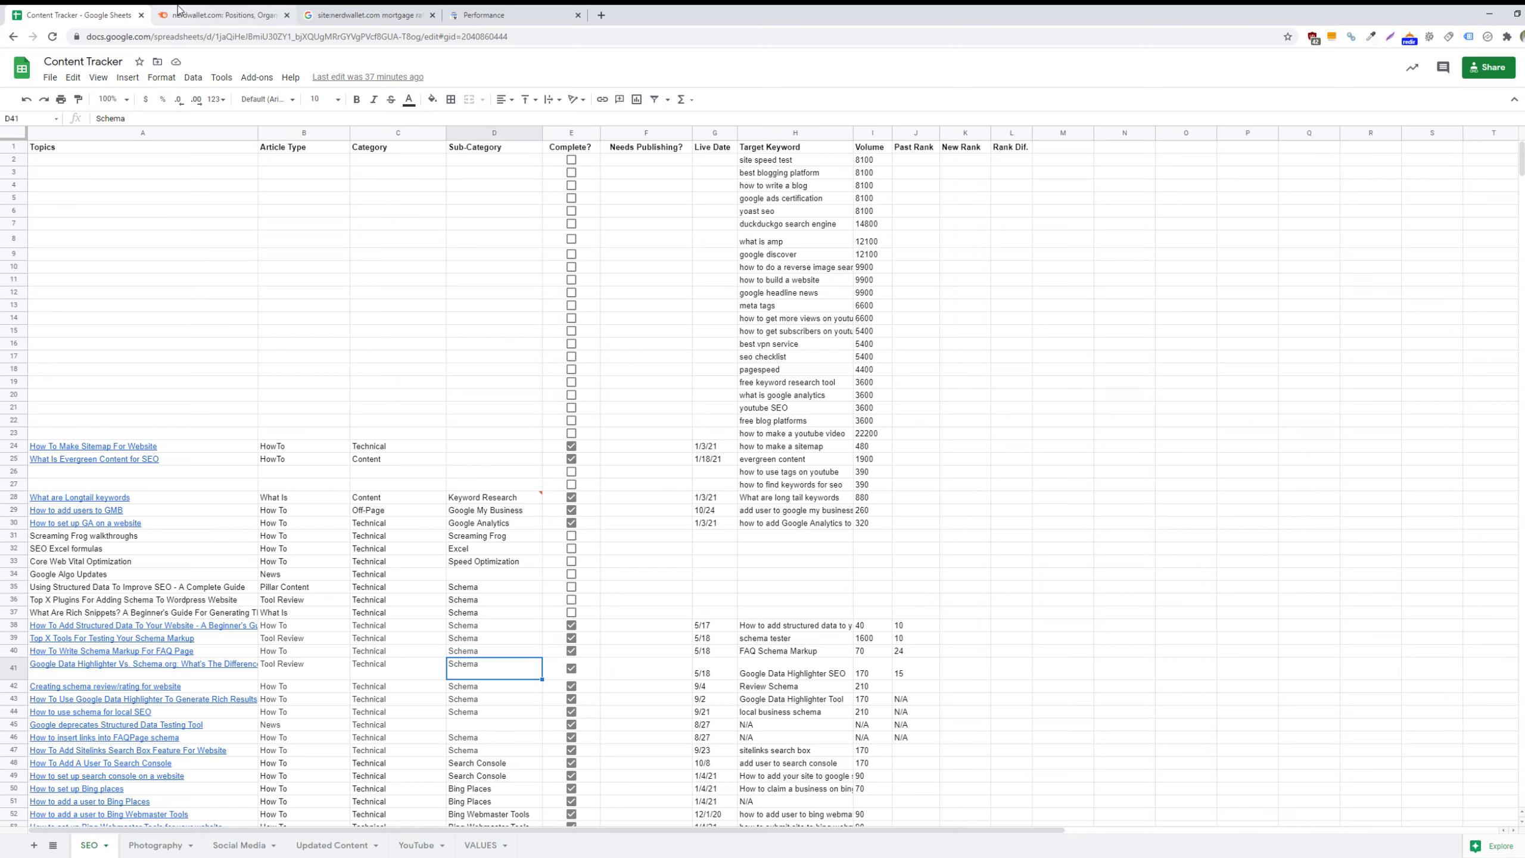
# Switch to Semrush and review the top-20 organic keyword positions and ranking URLs for nerdwallet.com
pyautogui.click(243, 14)
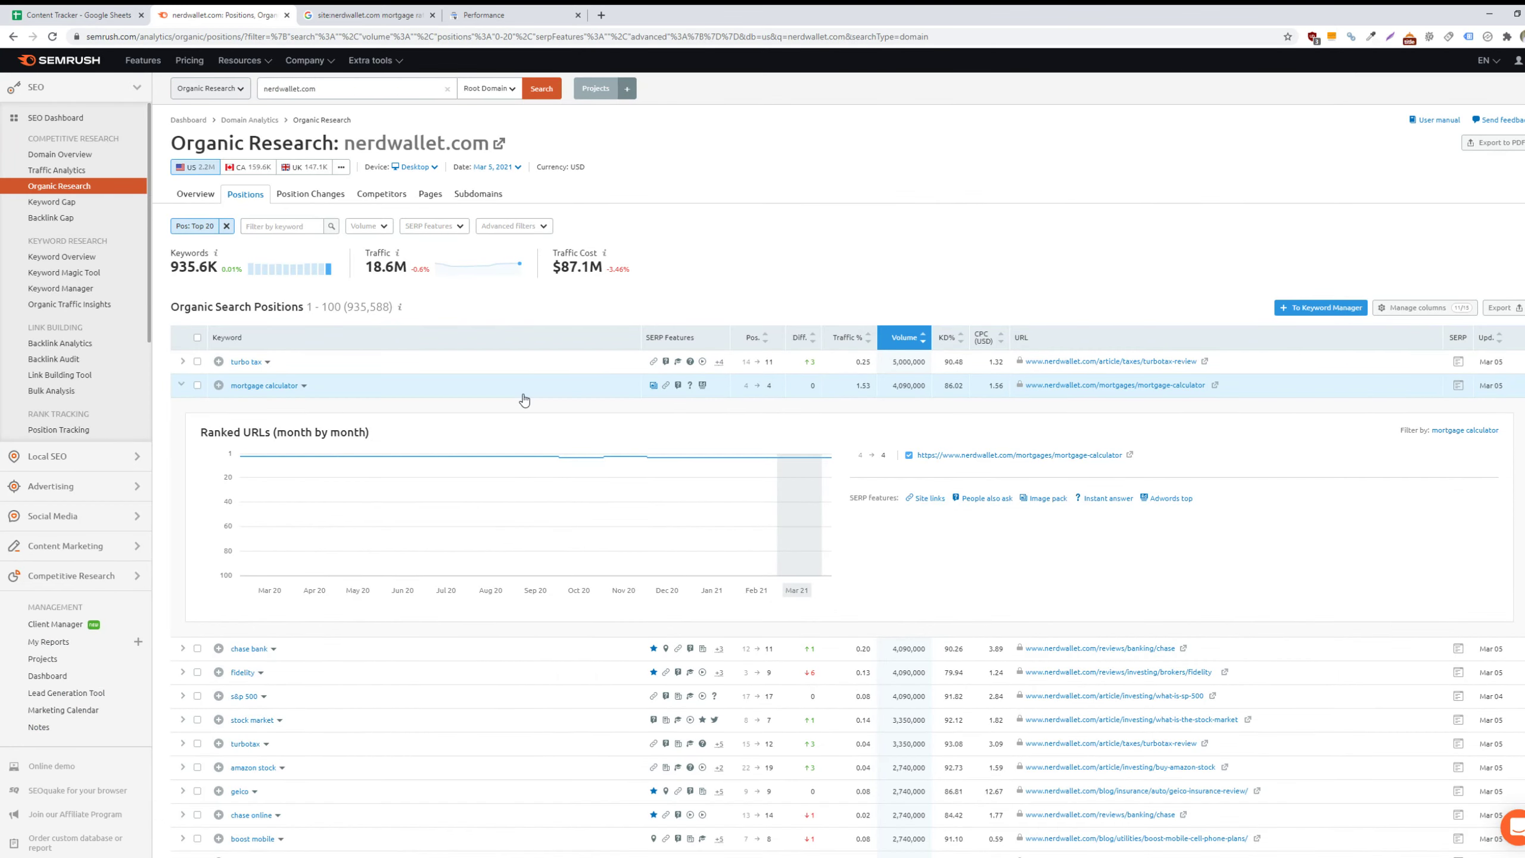
pyautogui.scroll(-3, 524, 399)
pyautogui.scroll(3, 524, 399)
pyautogui.scroll(-4, 529, 391)
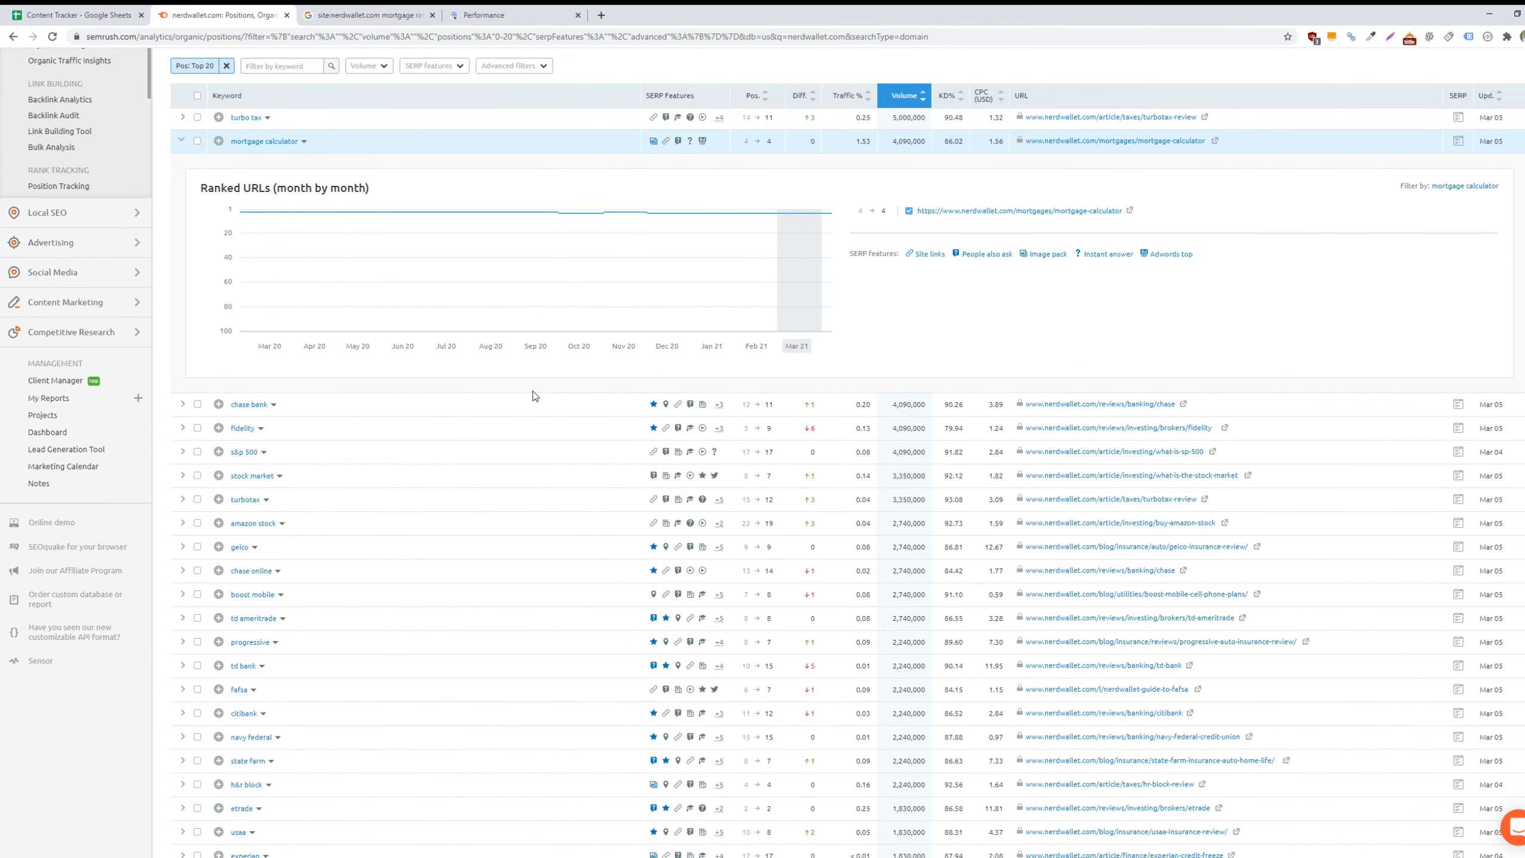
pyautogui.scroll(-5, 536, 483)
pyautogui.scroll(10, 536, 507)
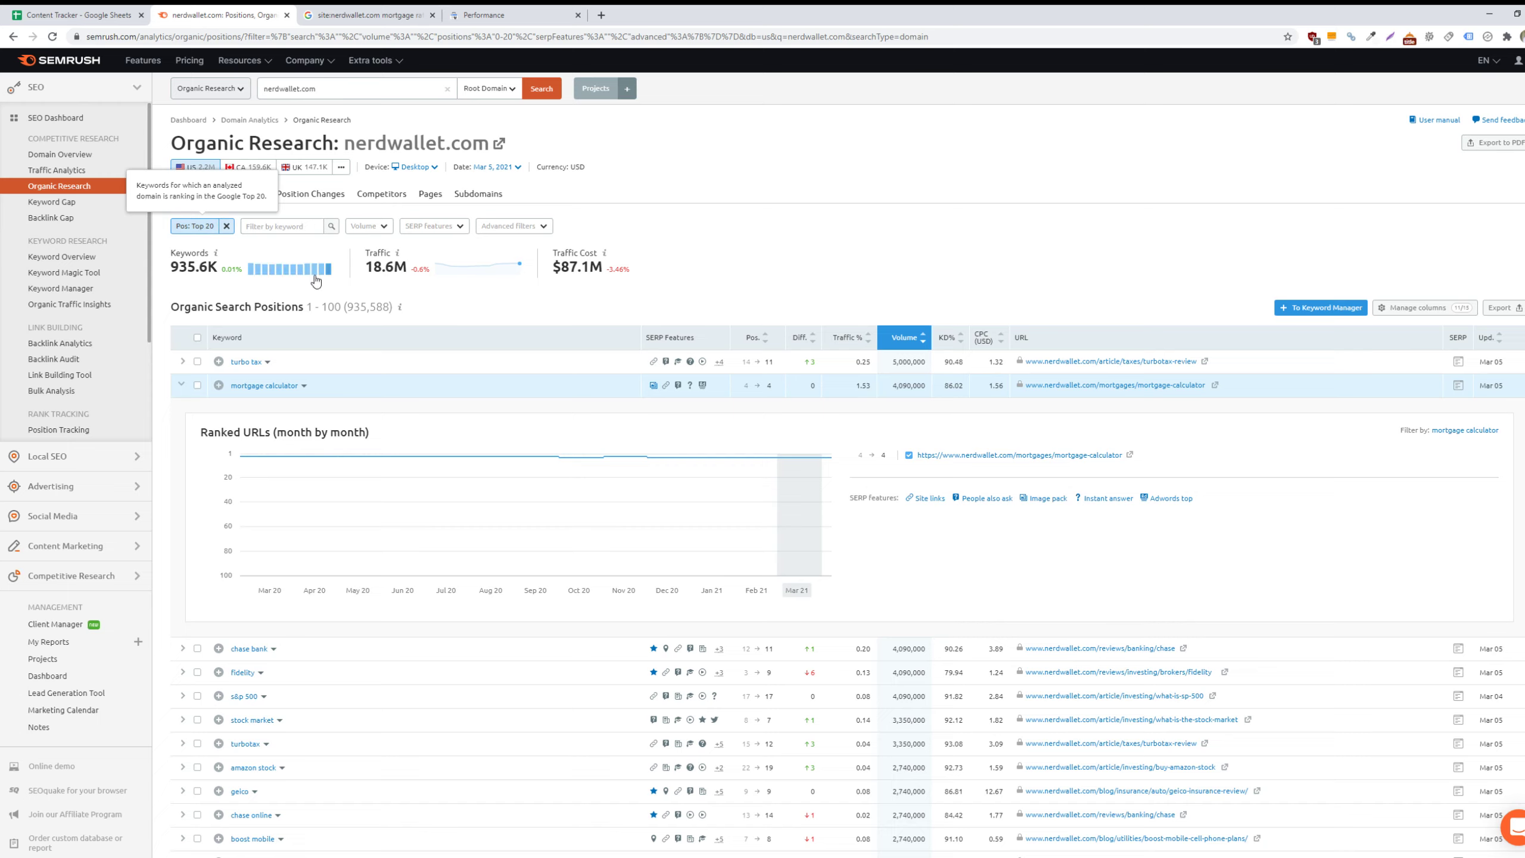
# Switch to Google Search Console and examine the "ingramer" query filter and the pages receiving clicks and impressions for it
pyautogui.click(481, 9)
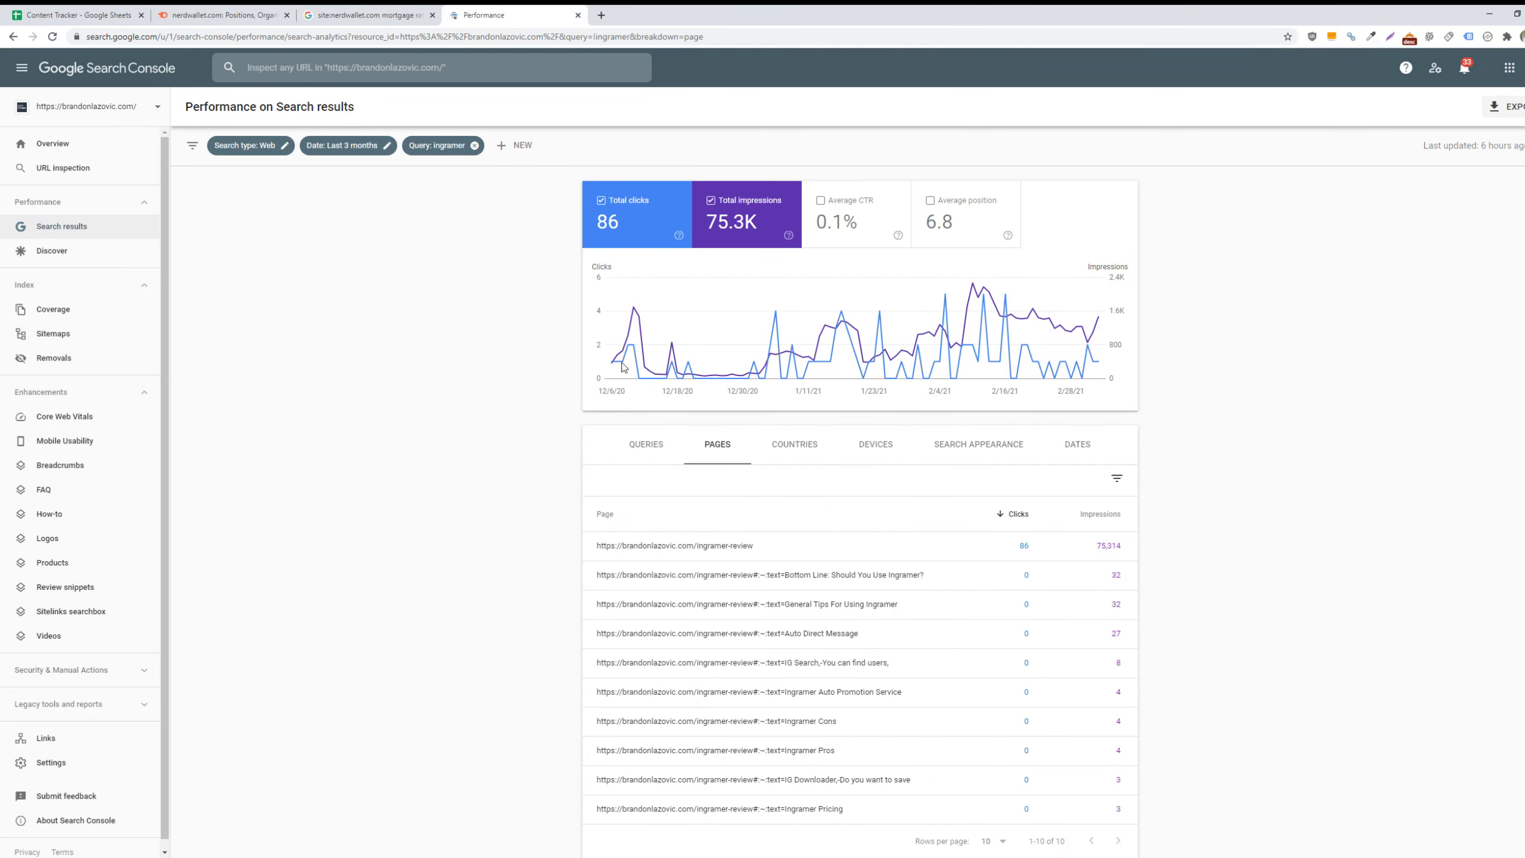
pyautogui.click(430, 146)
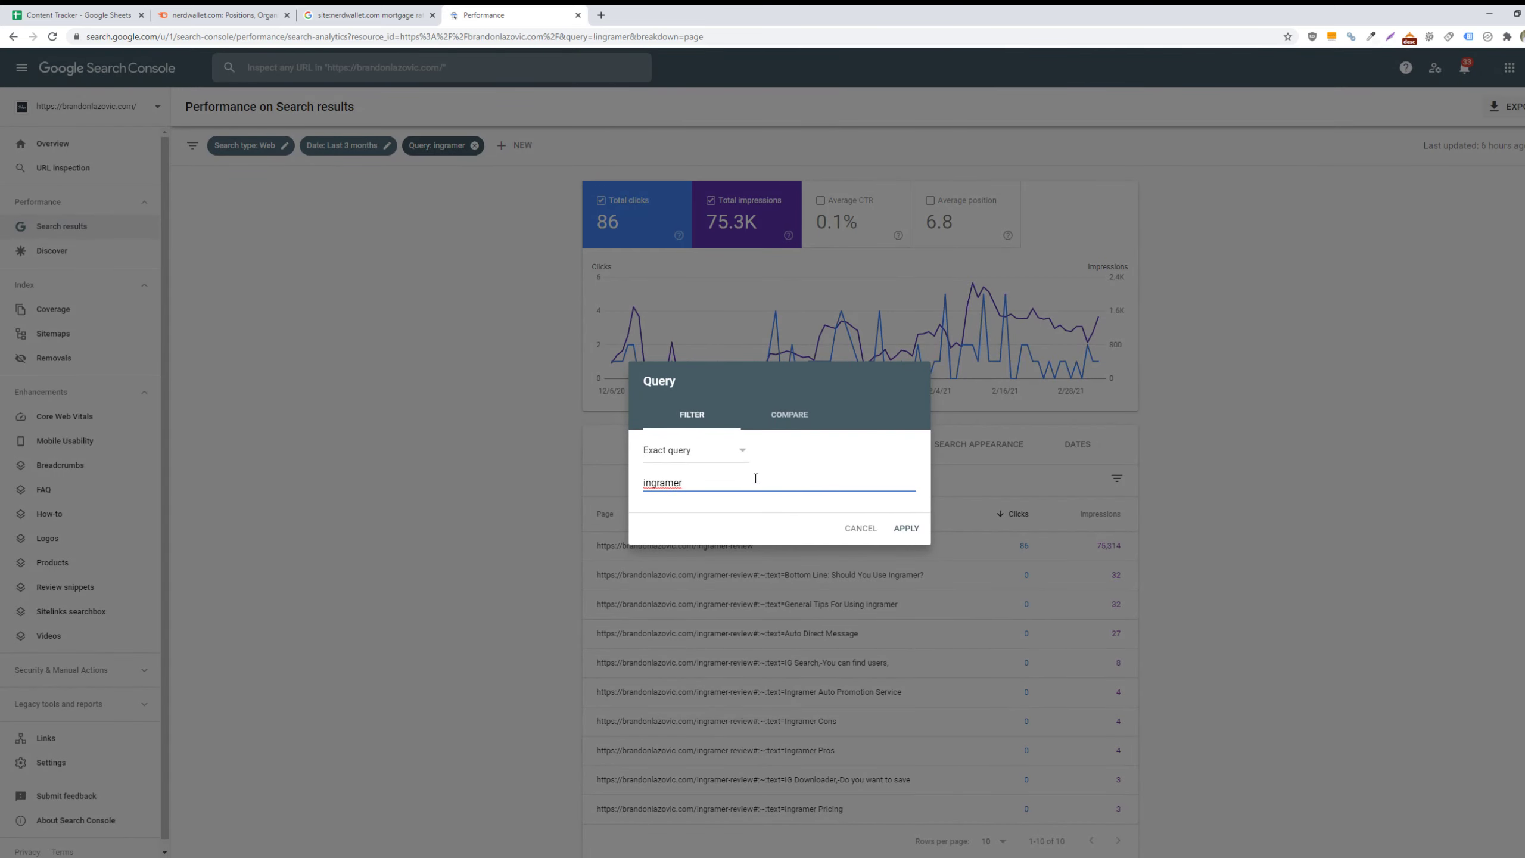
pyautogui.click(862, 527)
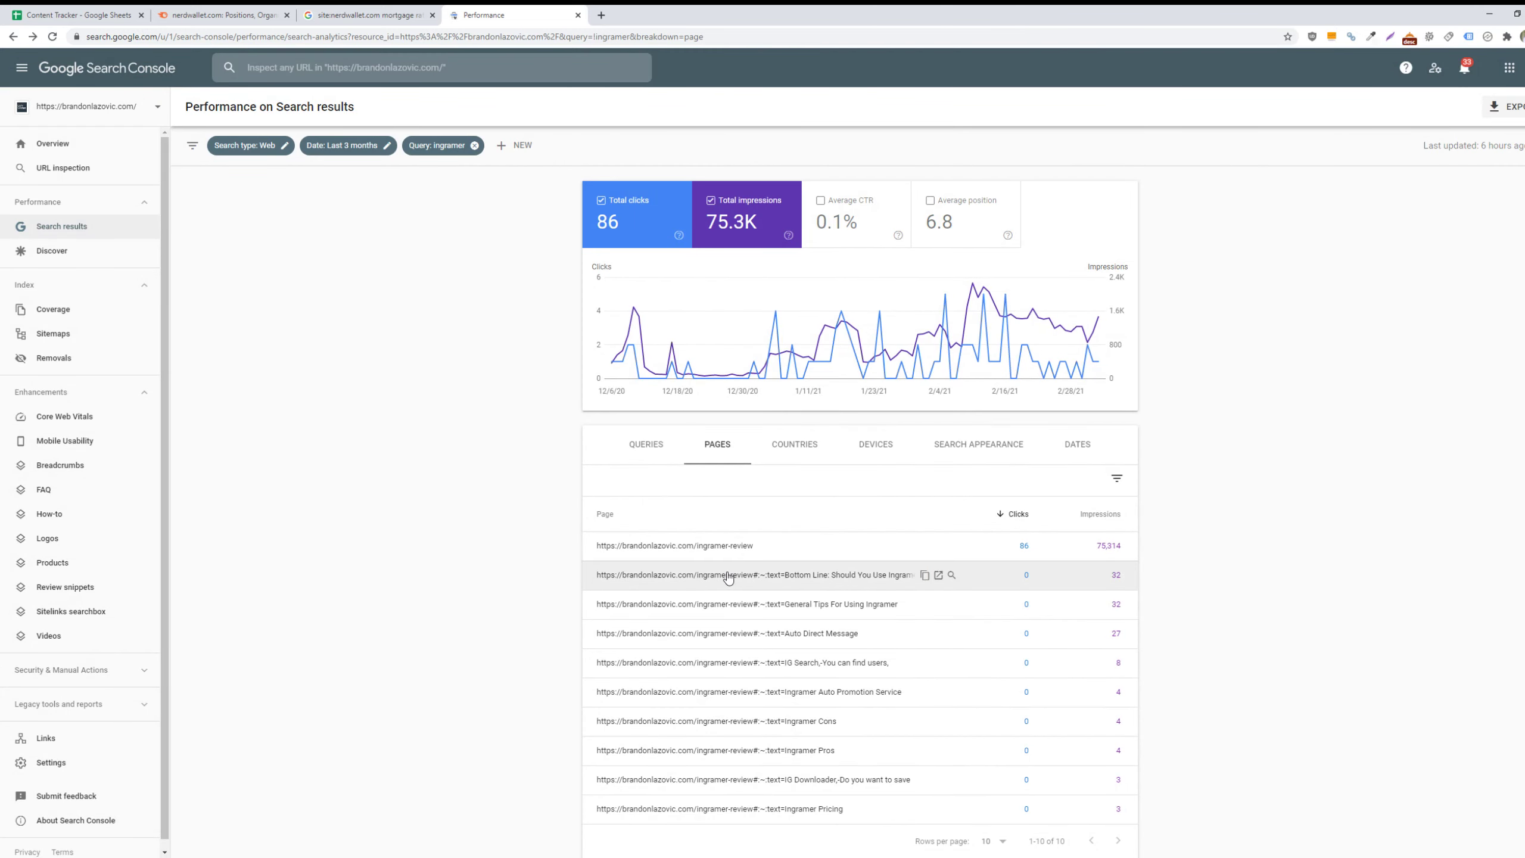
pyautogui.scroll(-1, 726, 575)
pyautogui.scroll(1, 850, 802)
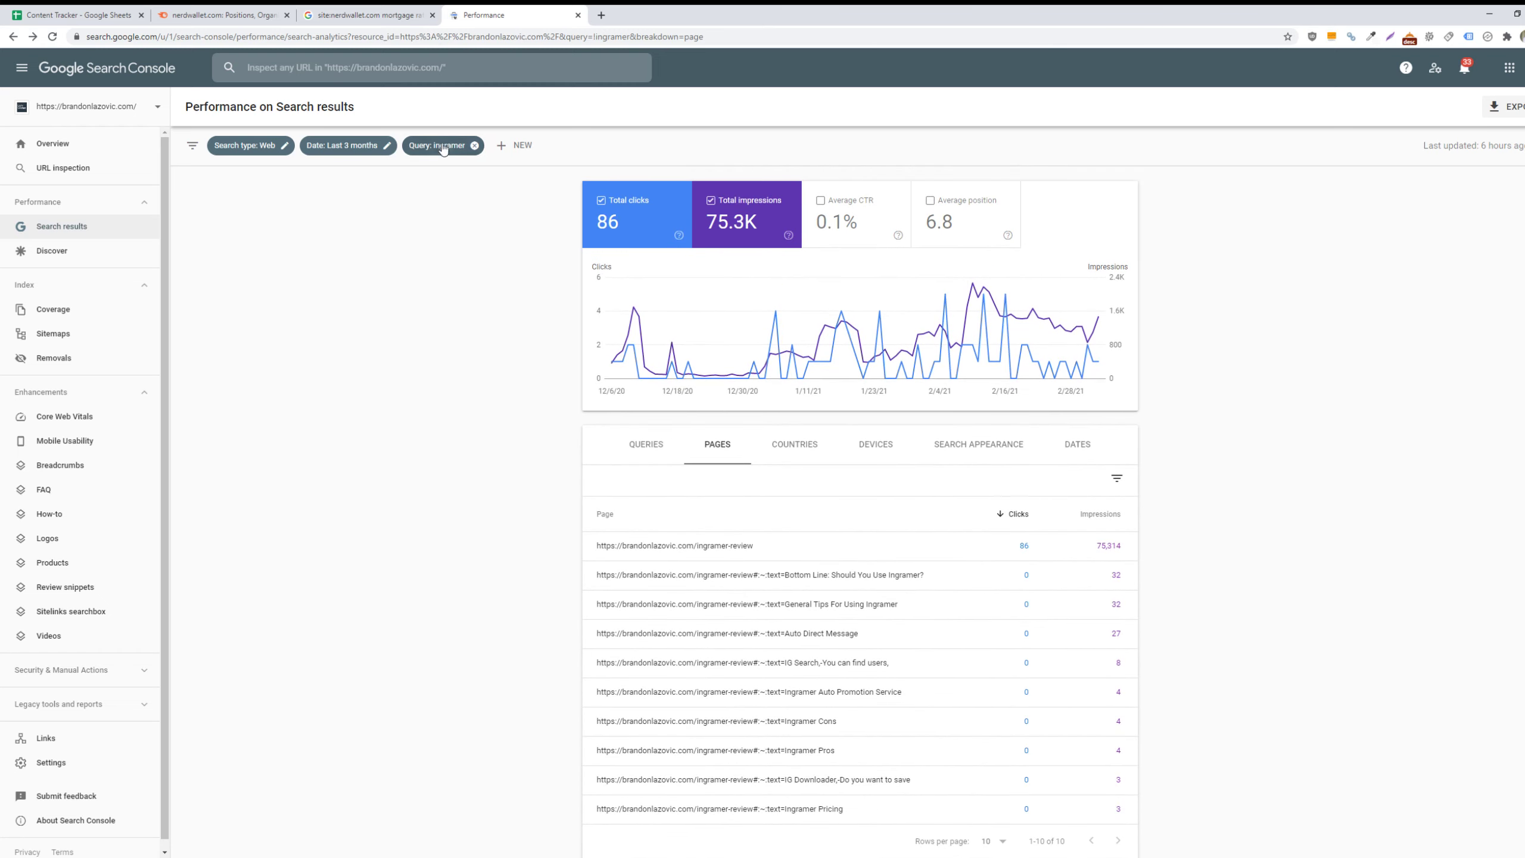
pyautogui.scroll(-1, 901, 571)
pyautogui.scroll(1, 920, 603)
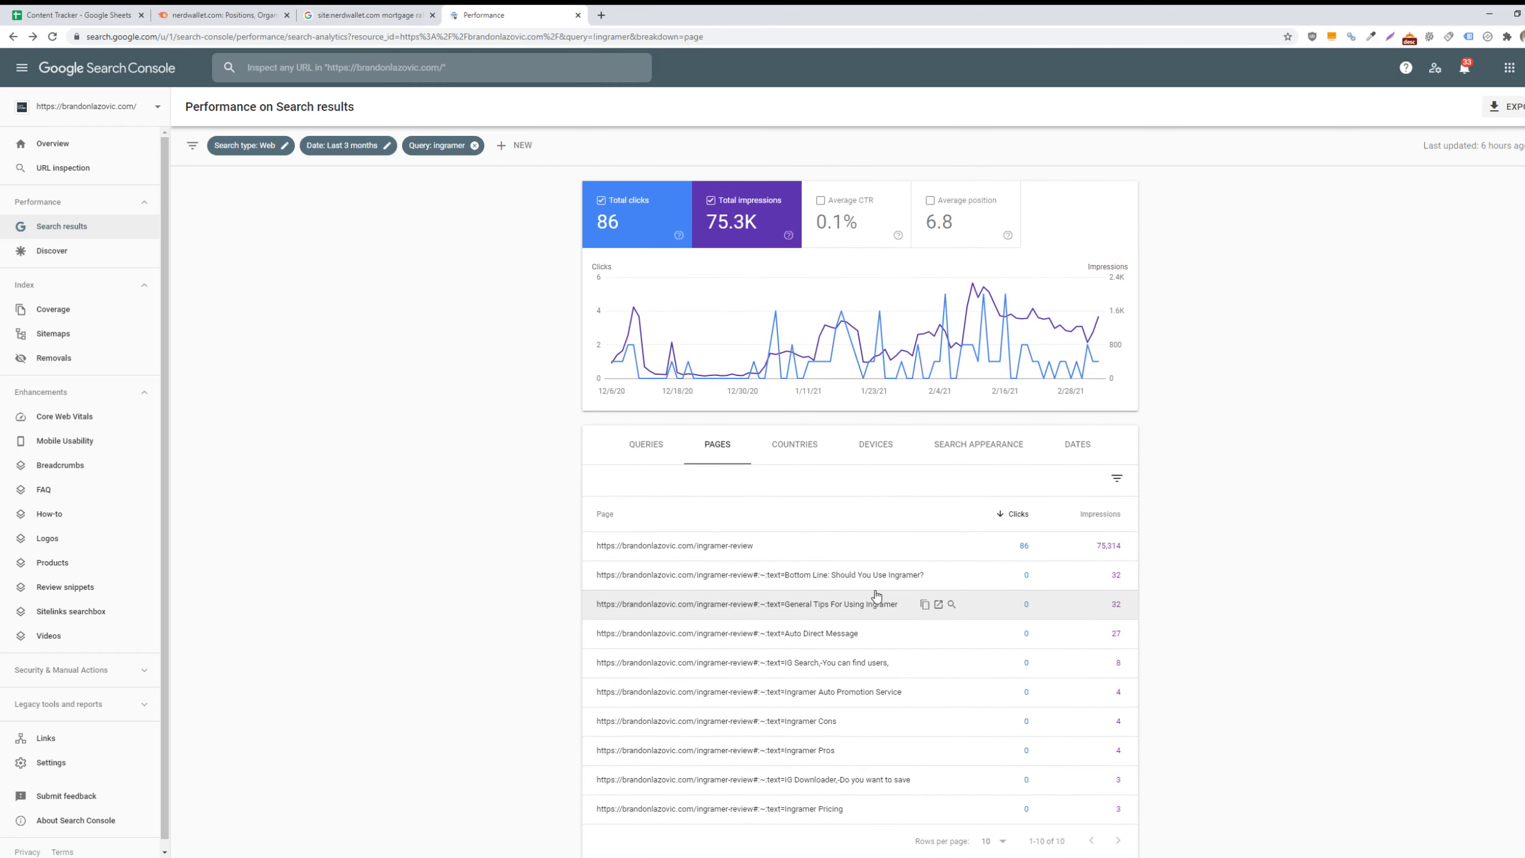
# Switch to the Google results and search NerdWallet's site for the exact phrase with site:nerdwallet.com "mortgage rates"
pyautogui.click(382, 10)
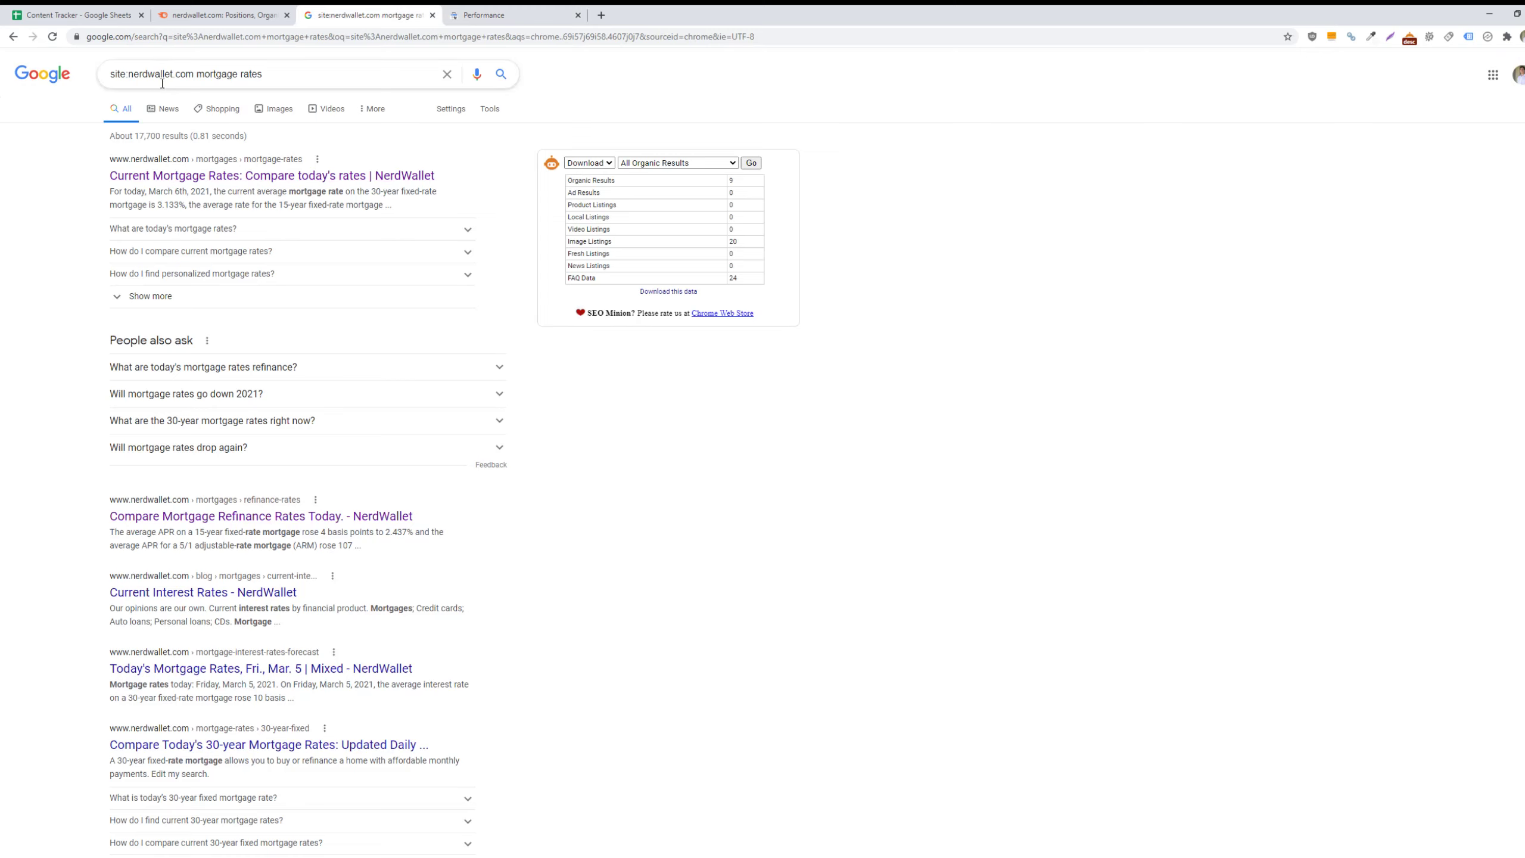
pyautogui.click(107, 78)
pyautogui.click(197, 73)
pyautogui.write('"')
pyautogui.press('Return')
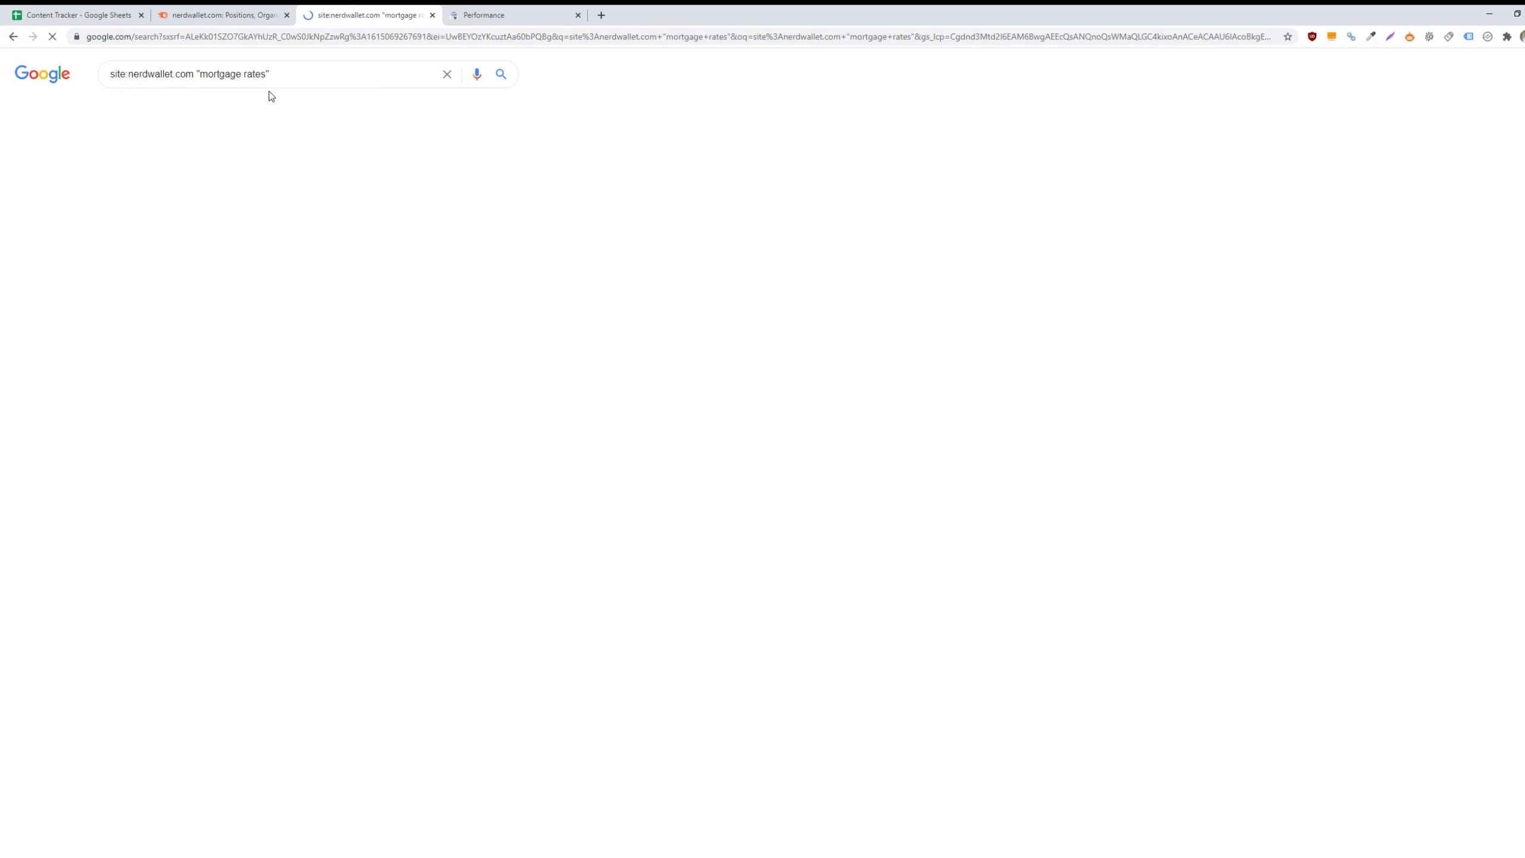
# Review the NerdWallet pages returned for the exact phrase, down to the related searches, for overlapping mortgage rate topics
pyautogui.scroll(-2, 329, 190)
pyautogui.scroll(-15, 329, 190)
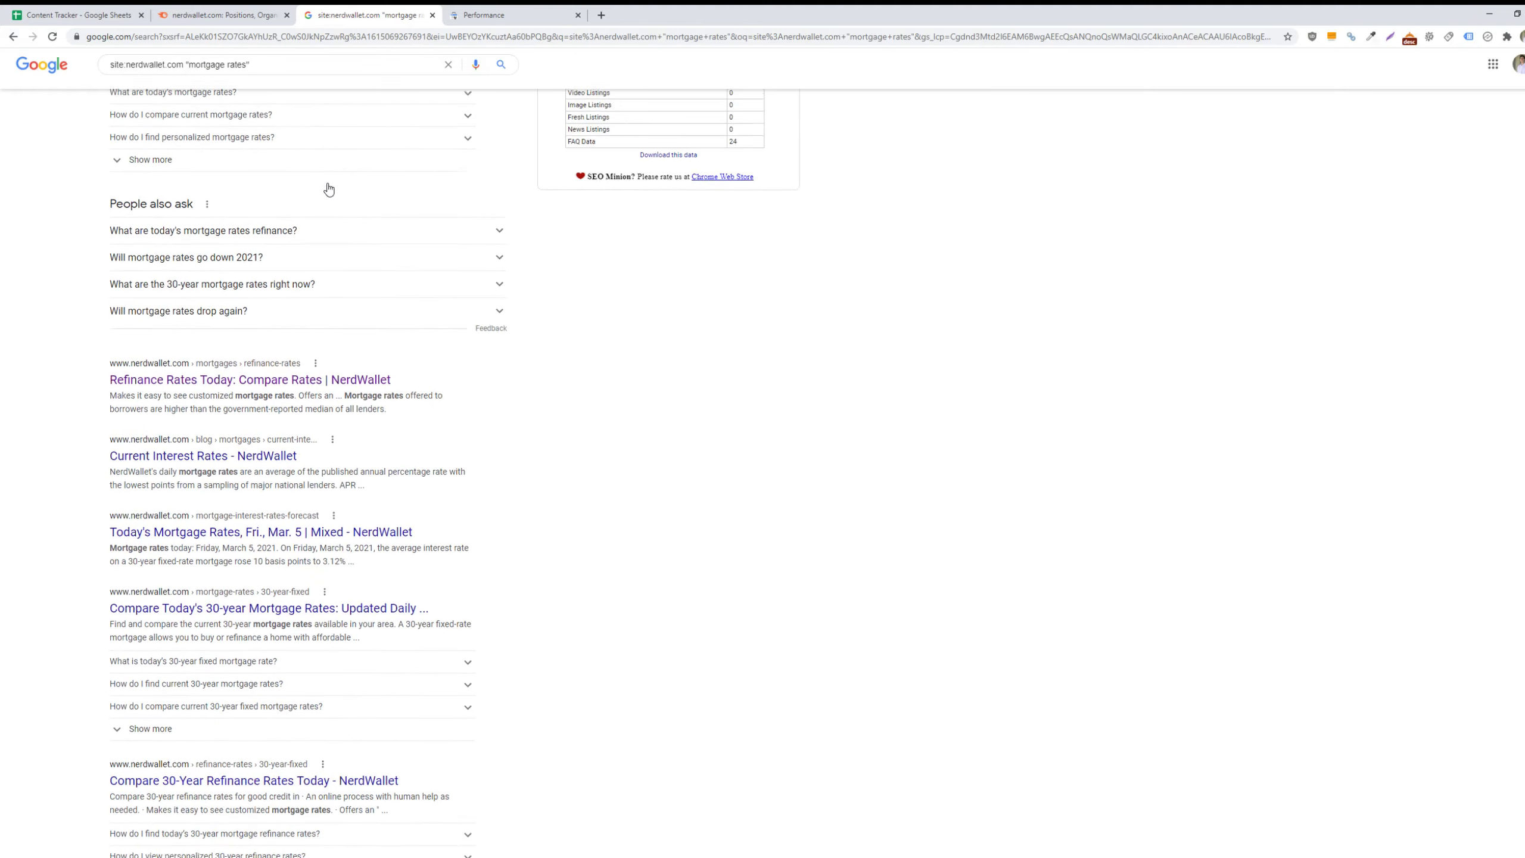
pyautogui.scroll(7, 329, 190)
pyautogui.scroll(10, 600, 432)
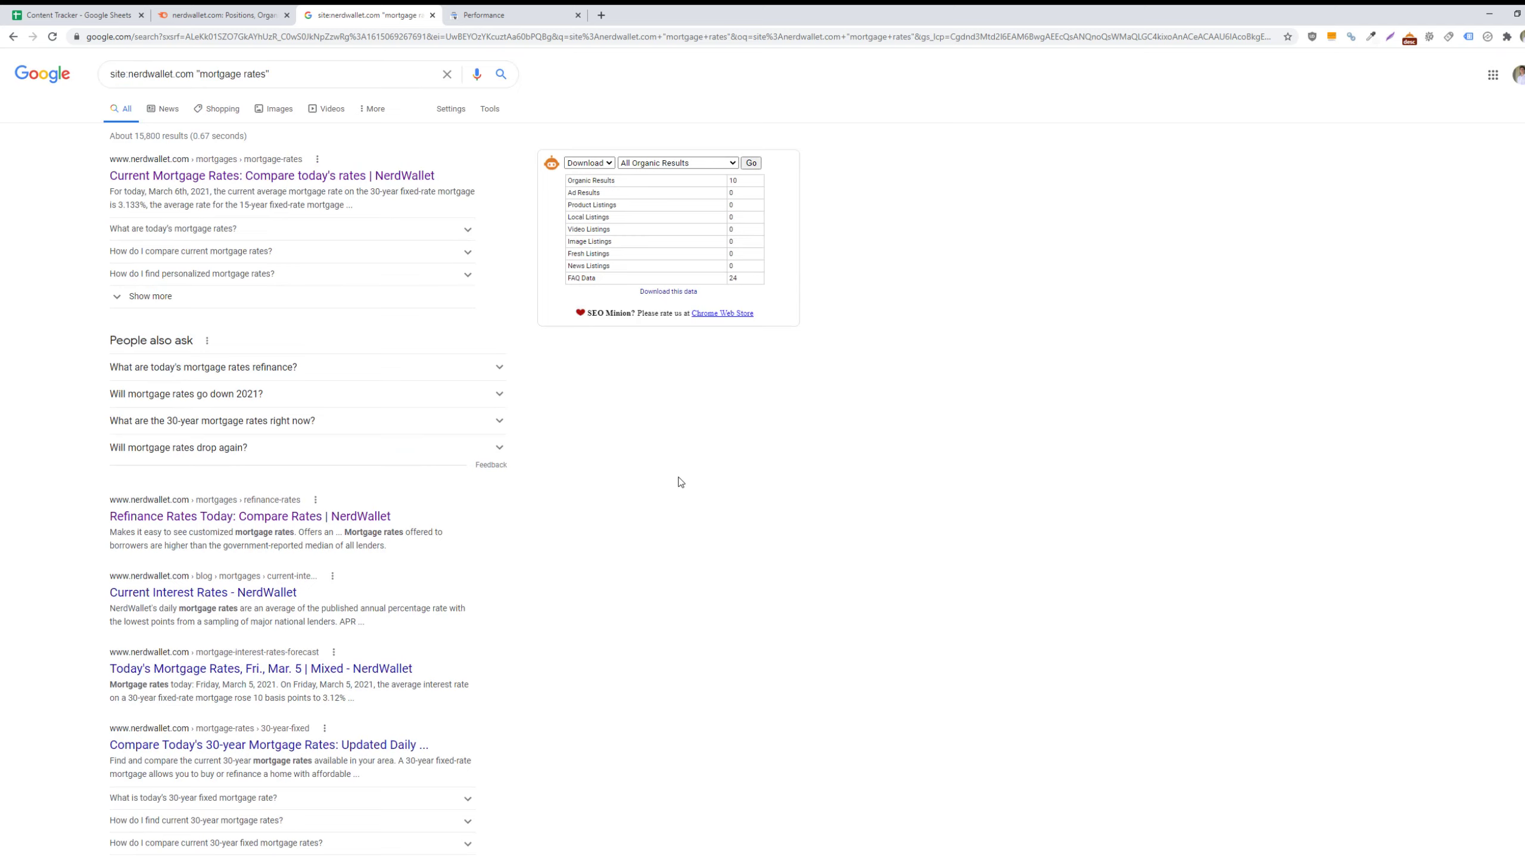
pyautogui.click(279, 73)
pyautogui.click(632, 570)
pyautogui.scroll(-5, 666, 557)
pyautogui.scroll(-8, 667, 547)
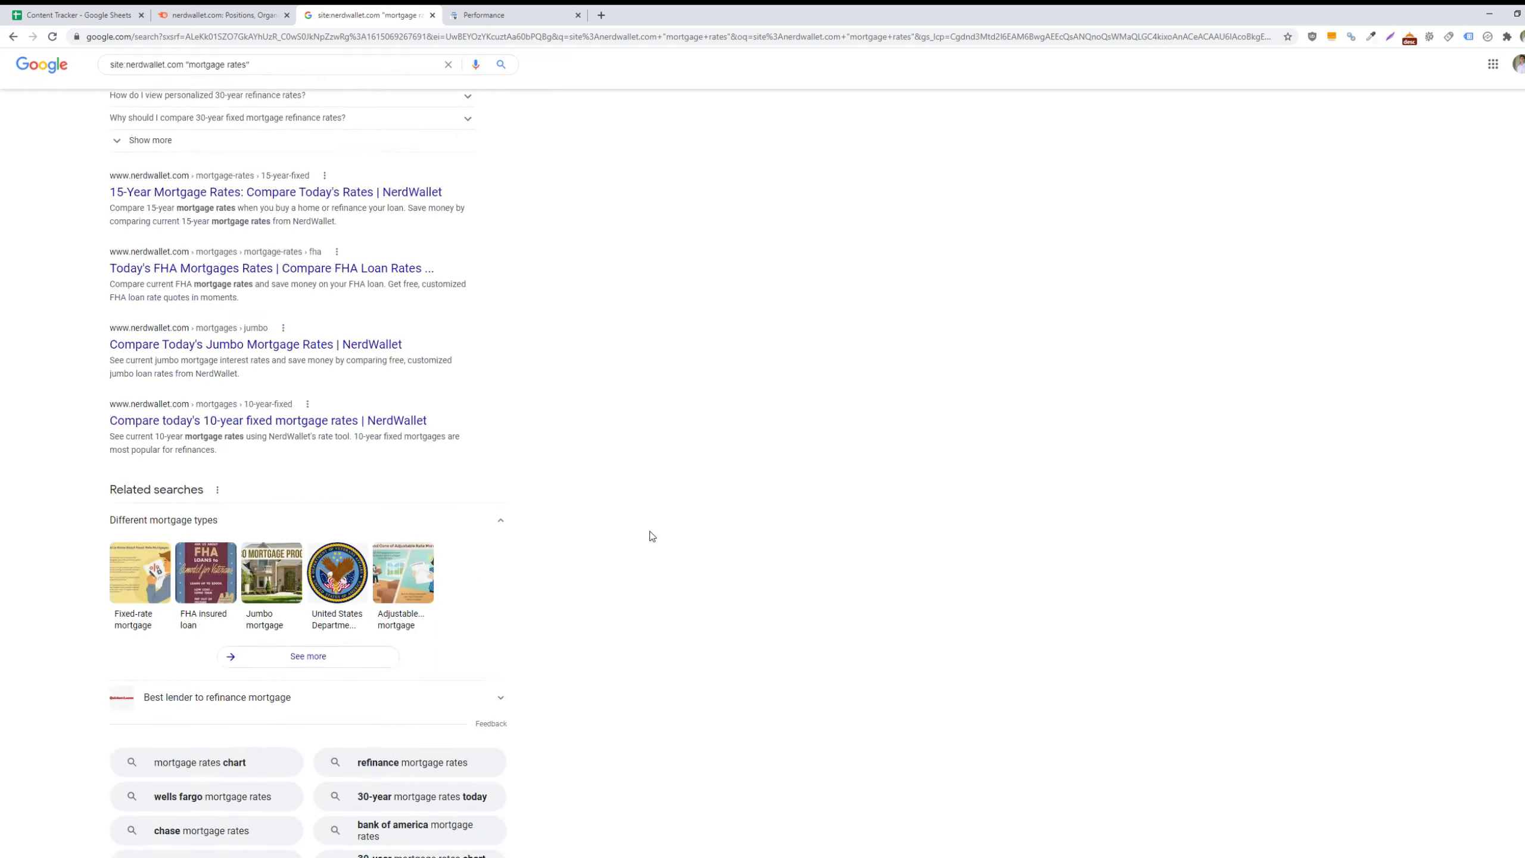
# Compare the titles and URLs of the exact-phrase NerdWallet results once more, from the first listing to the end of the page
pyautogui.scroll(15, 651, 534)
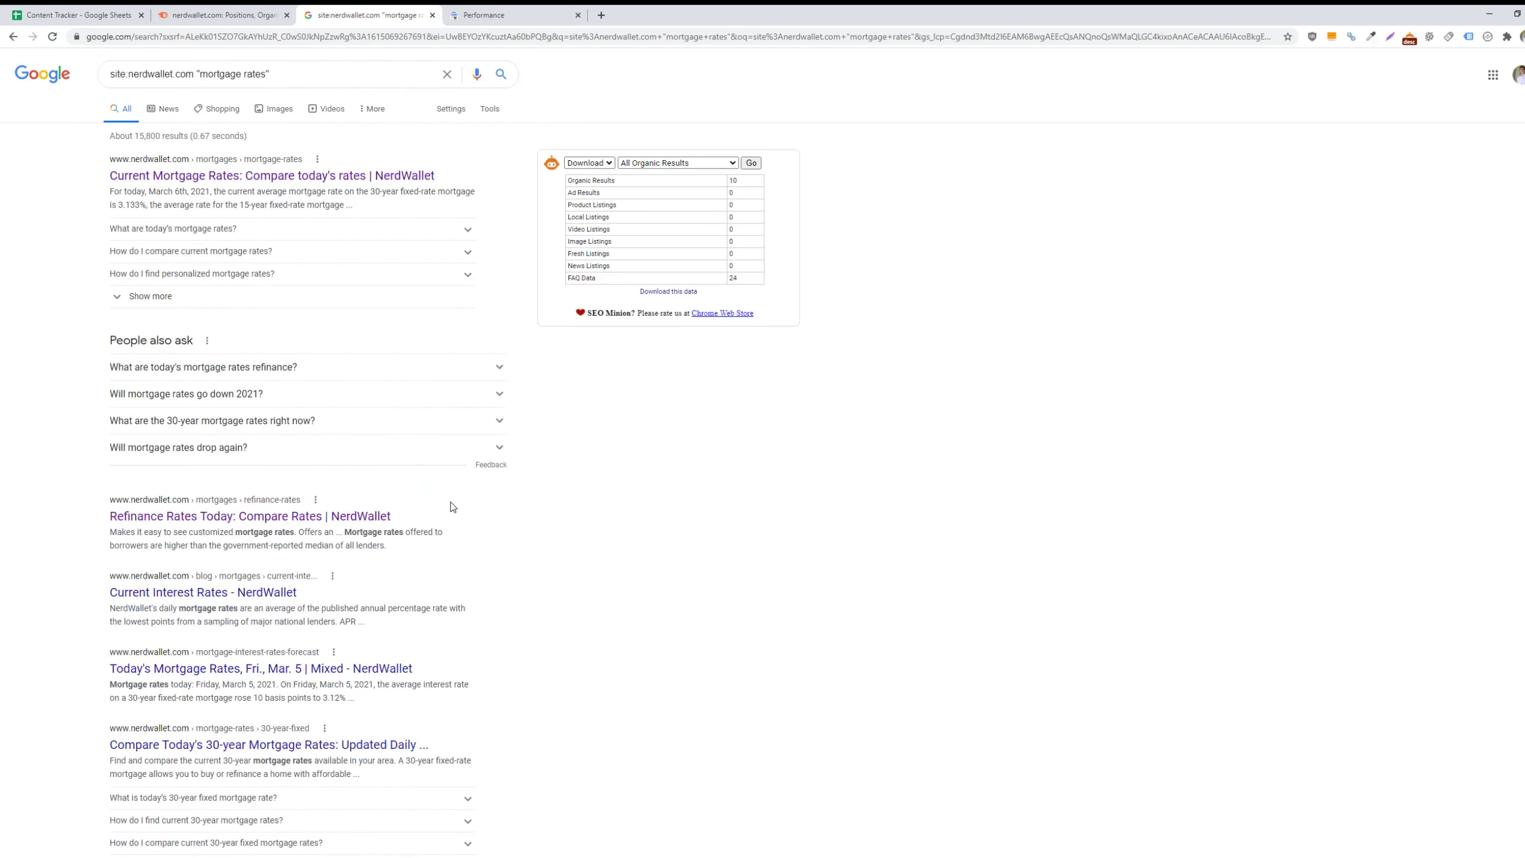
pyautogui.scroll(-6, 49, 423)
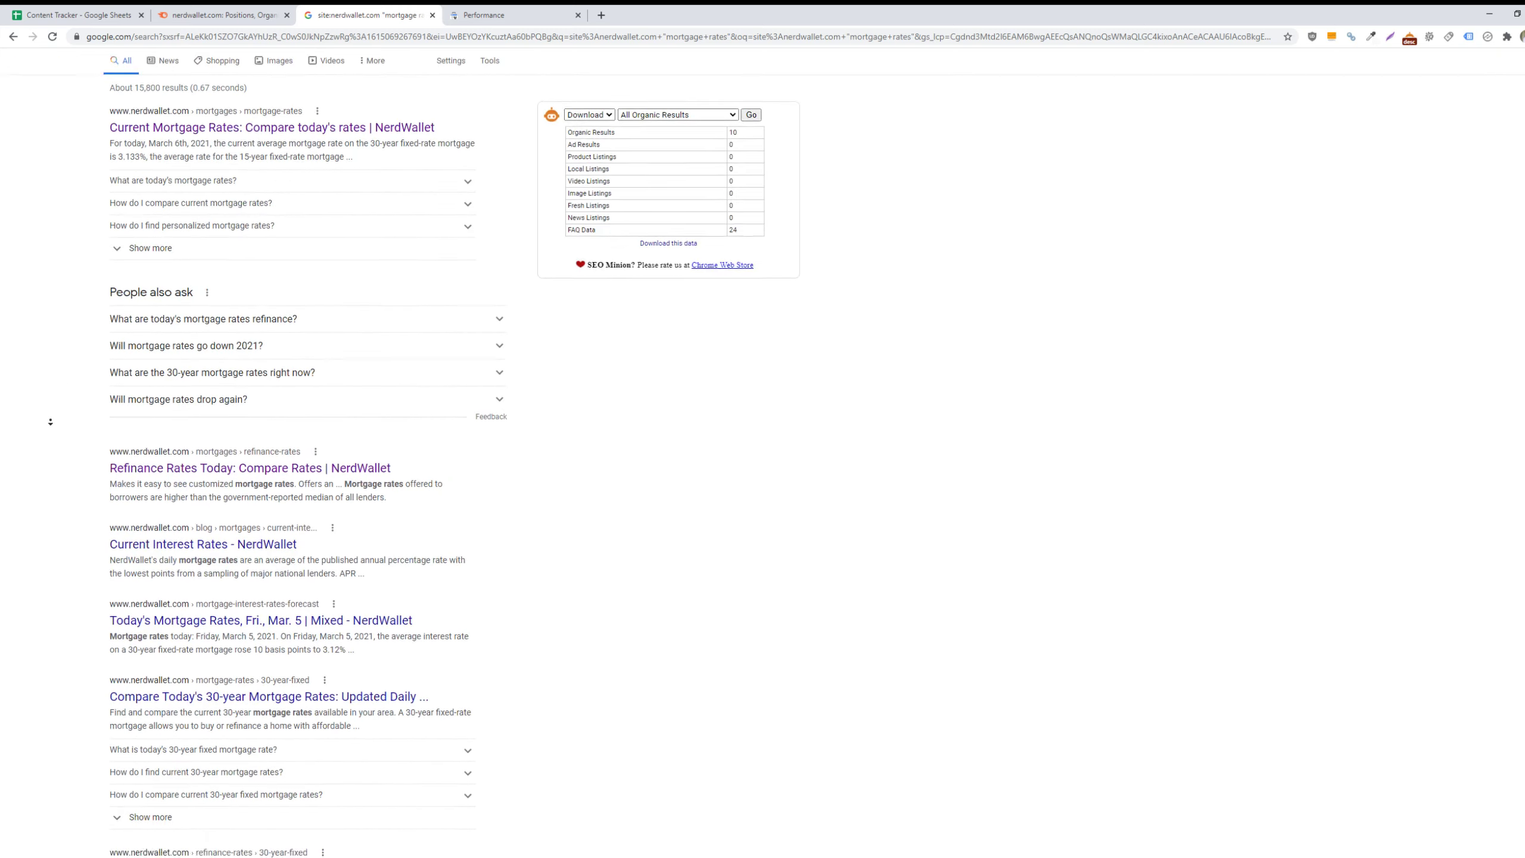
pyautogui.scroll(-11, 56, 433)
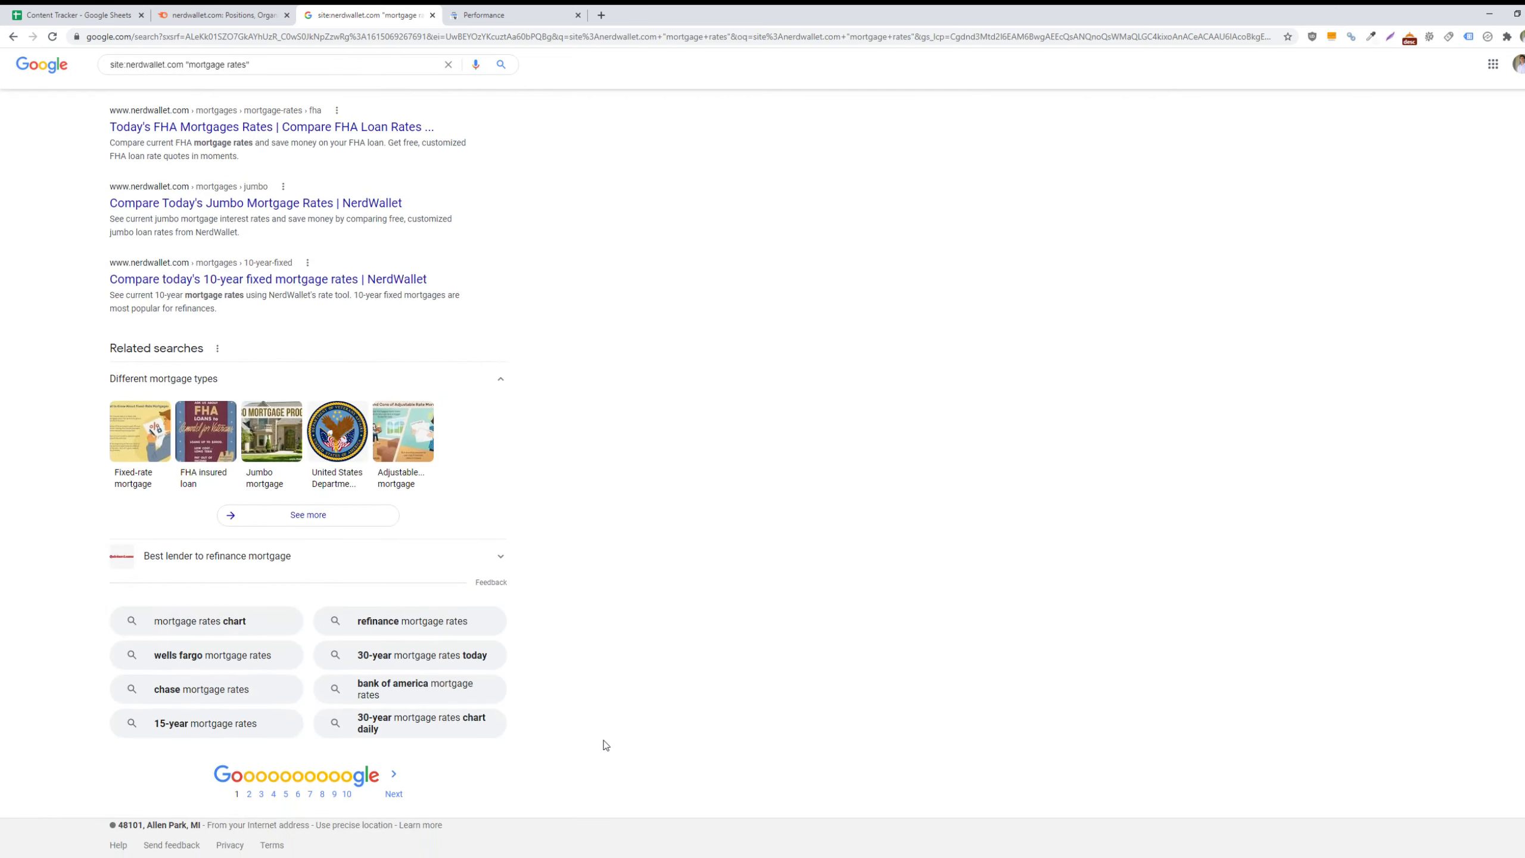
pyautogui.scroll(6, 607, 721)
pyautogui.scroll(12, 610, 704)
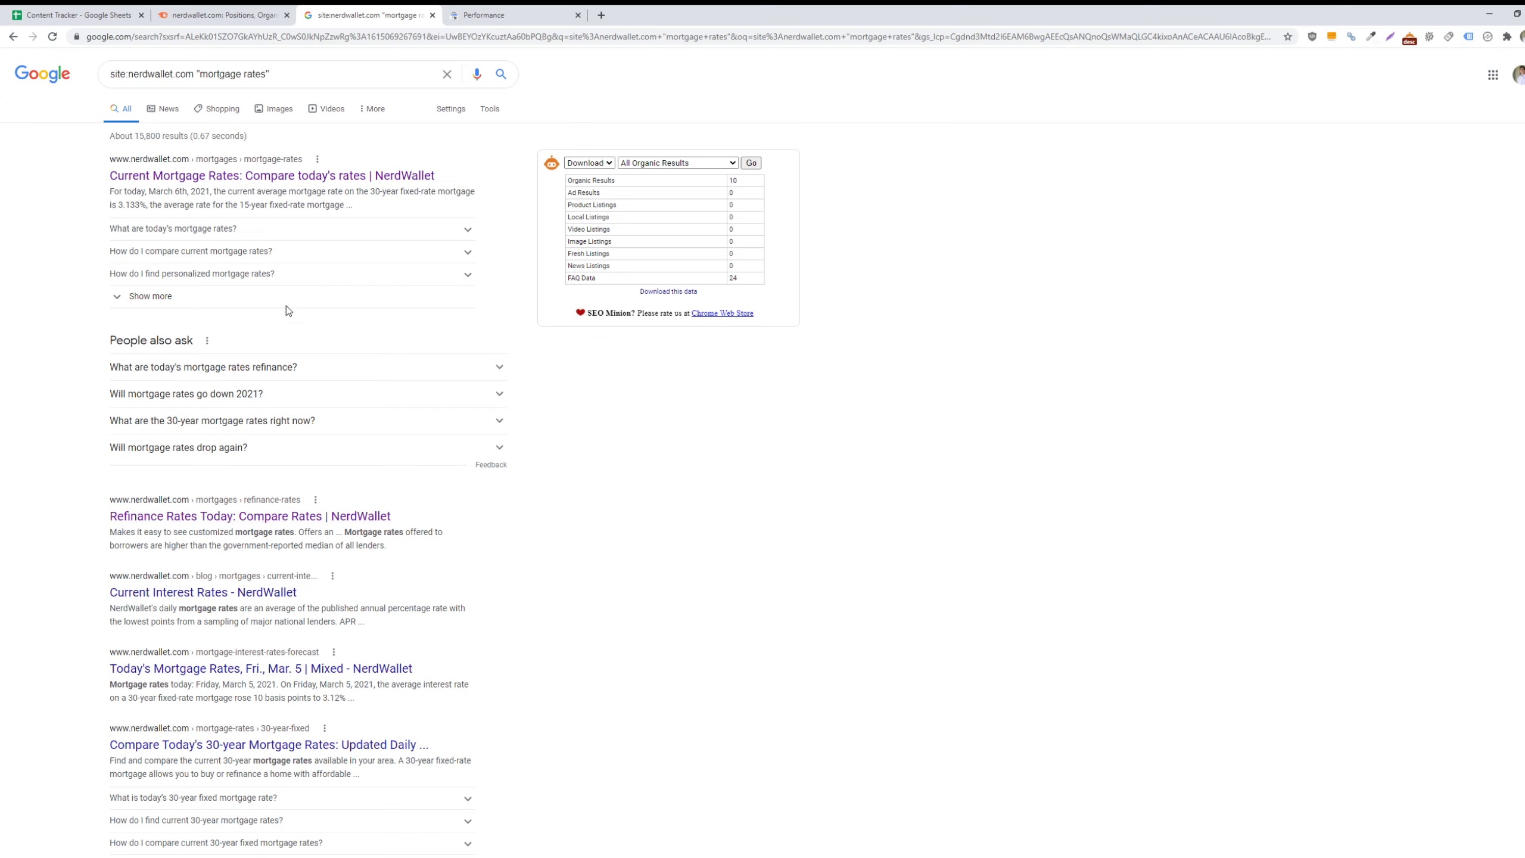
# Switch to Semrush and look at the nerdwallet.com organic positions with the ranked URL history for mortgage calculator
pyautogui.click(227, 16)
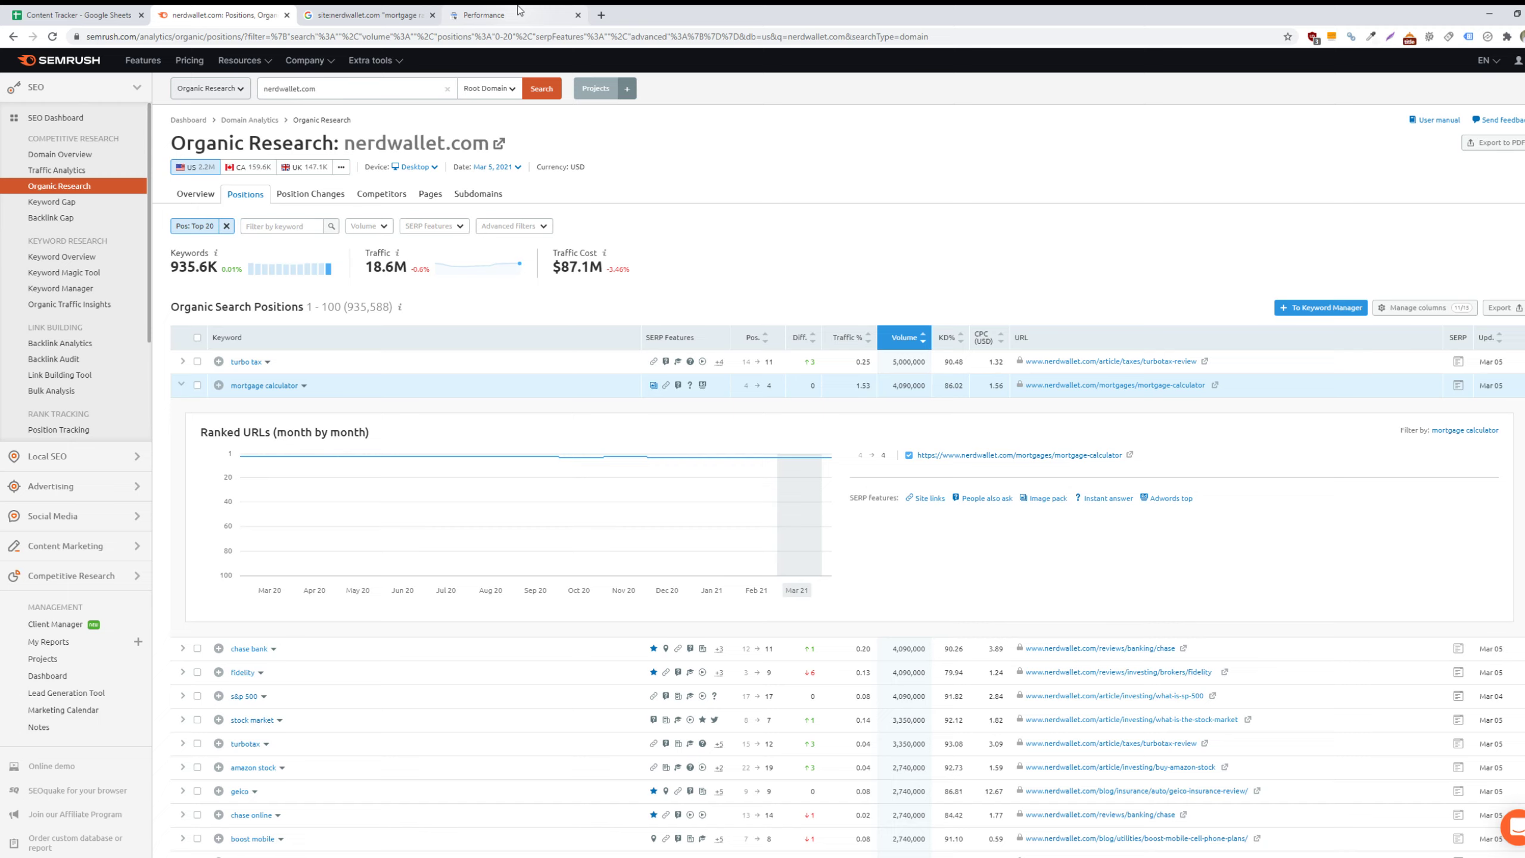
pyautogui.click(601, 15)
pyautogui.click(723, 15)
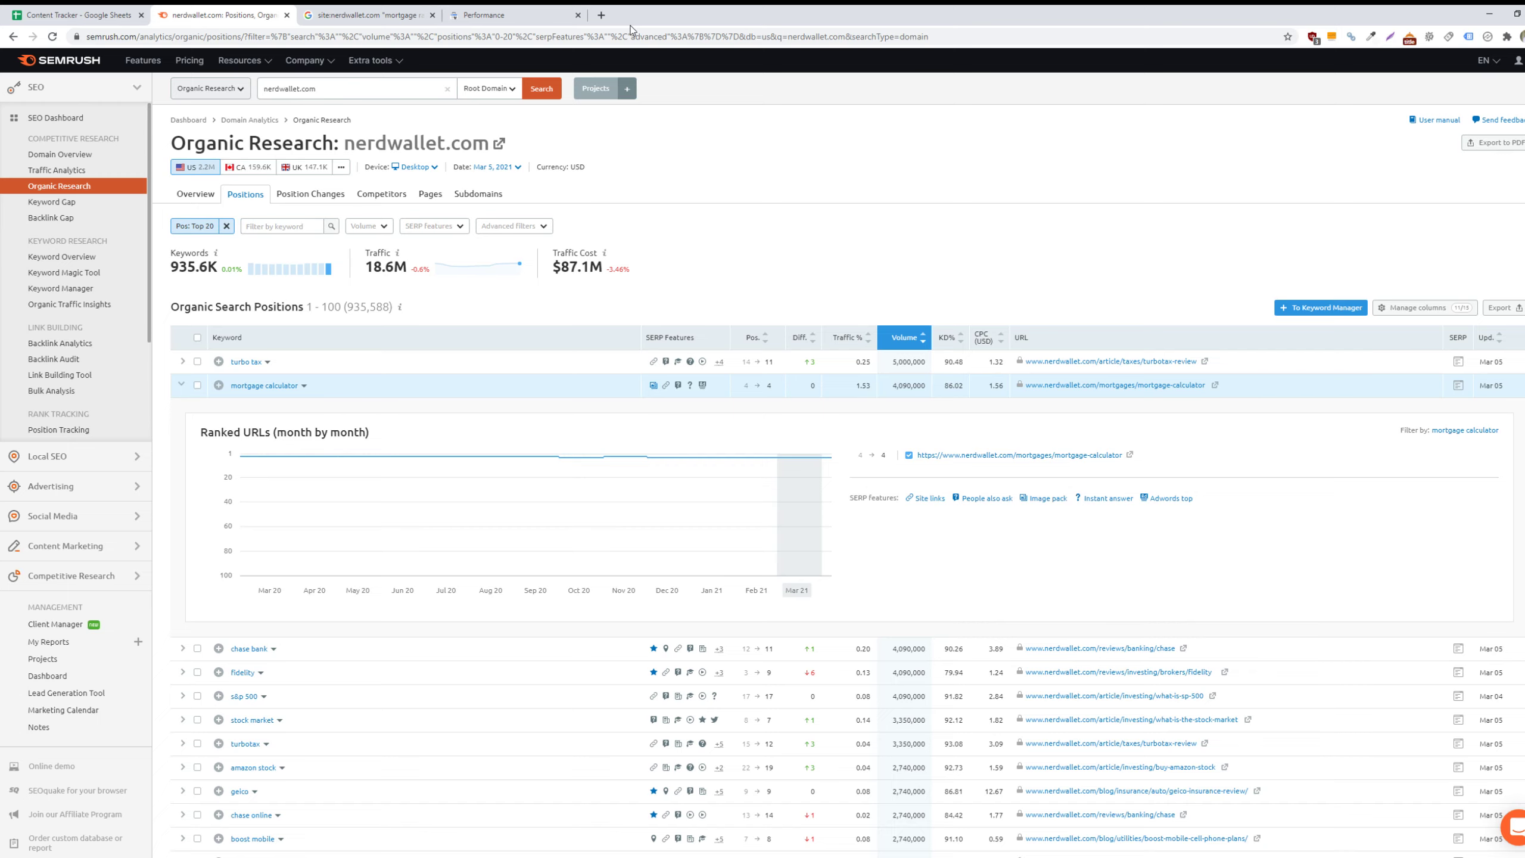
# Switch to the Content Tracker in Google Sheets and review the target keywords in H2:H30 alongside the Semrush positions
pyautogui.click(78, 14)
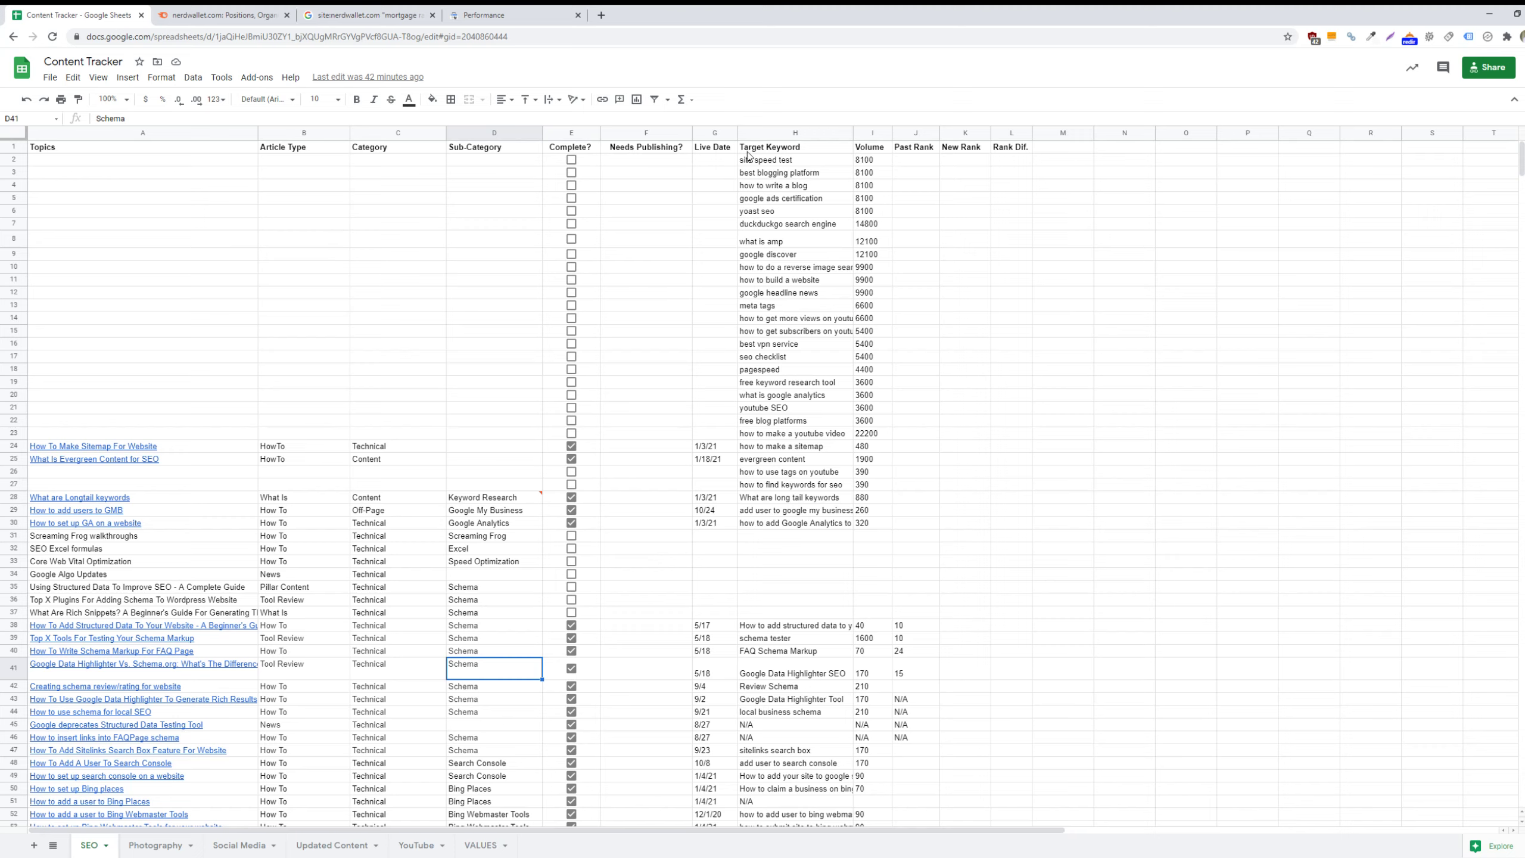
pyautogui.moveTo(775, 160); pyautogui.dragTo(819, 523)
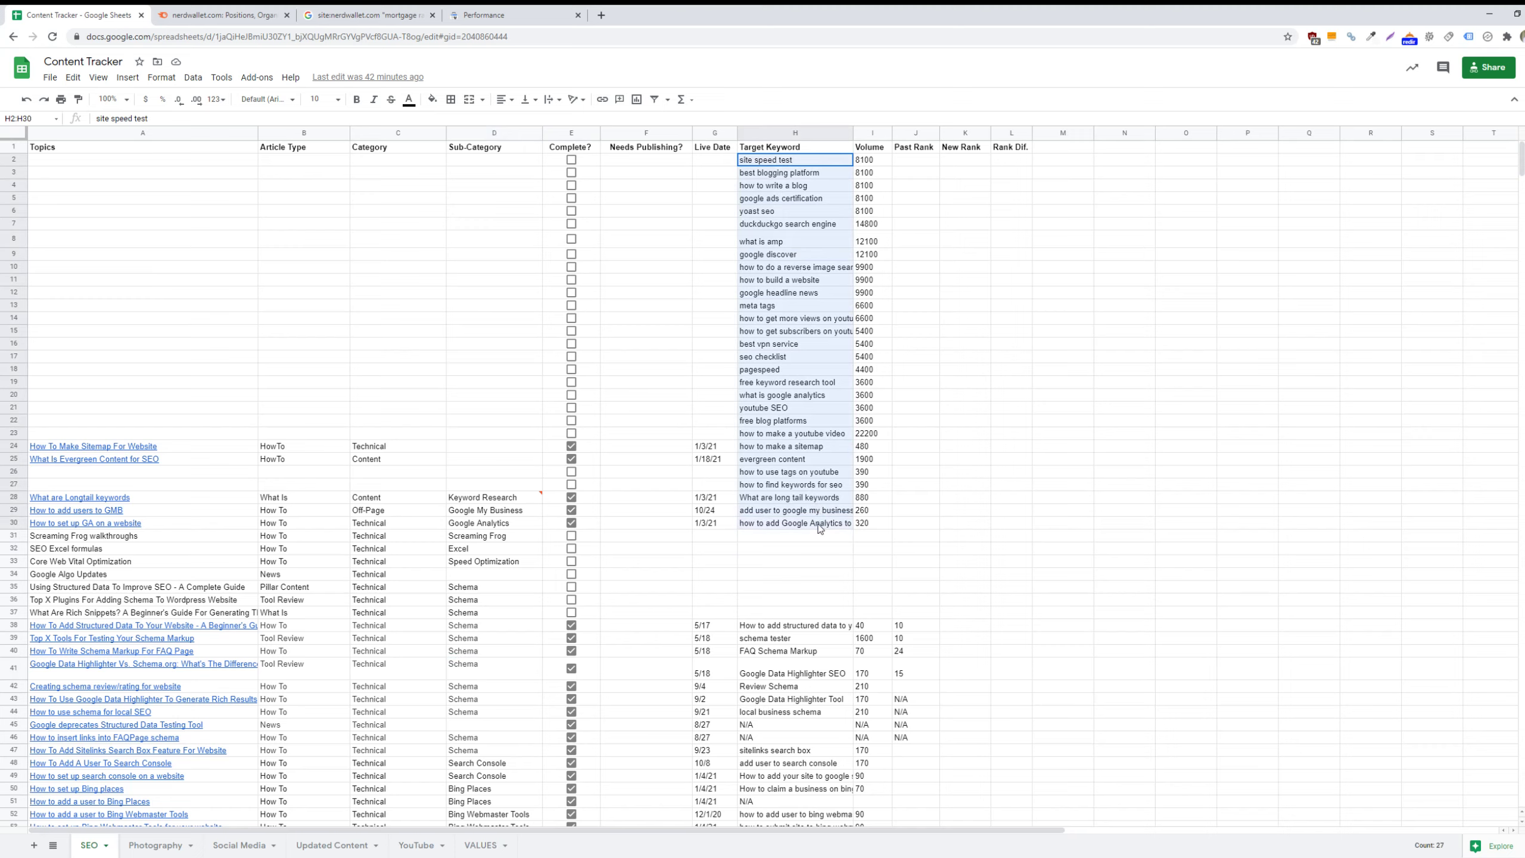
pyautogui.click(819, 524)
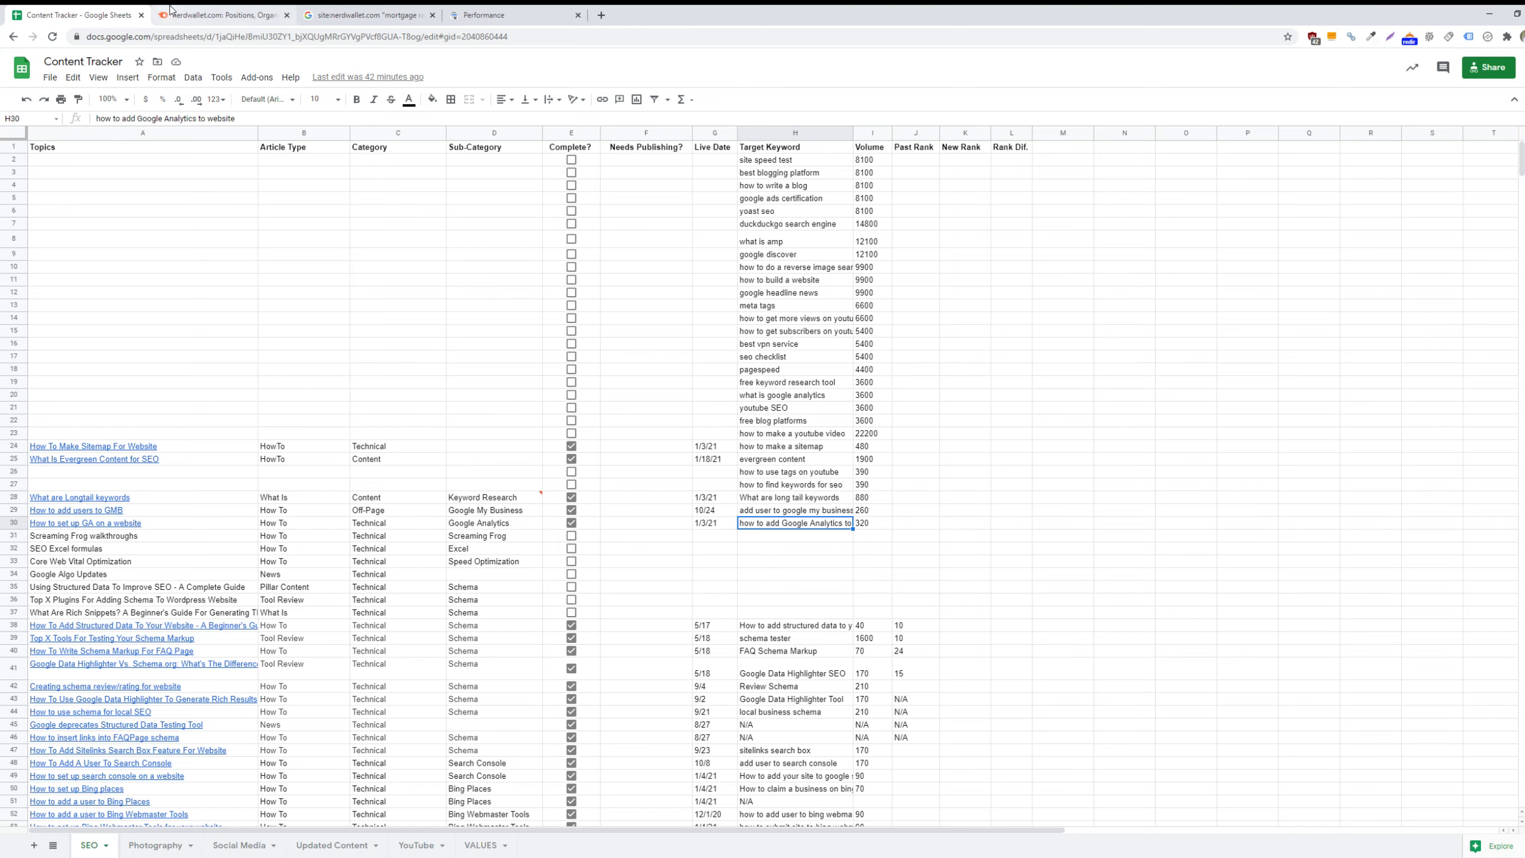
pyautogui.click(205, 12)
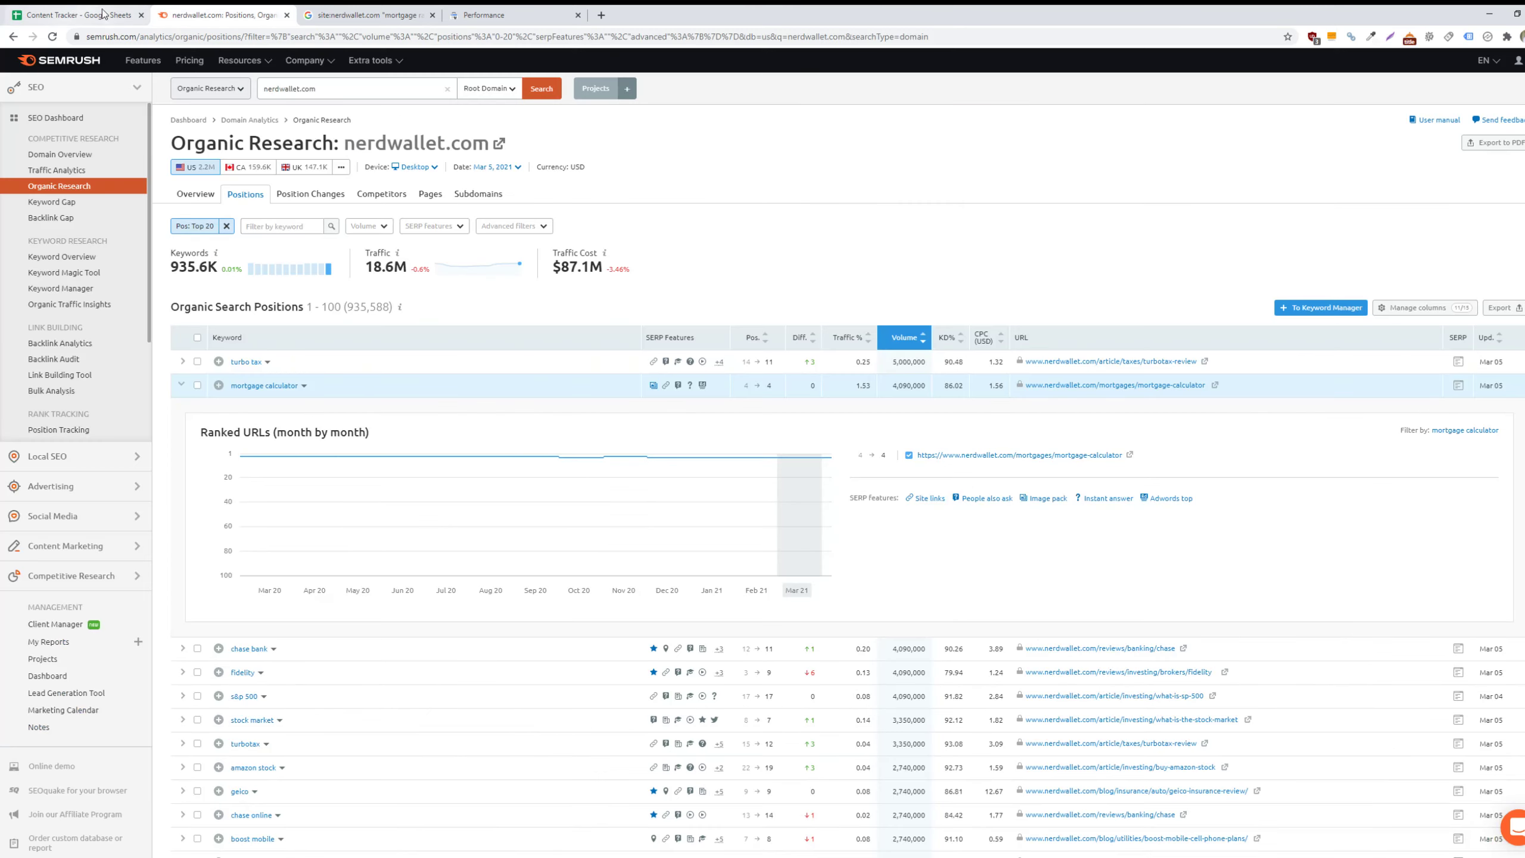
pyautogui.click(31, 11)
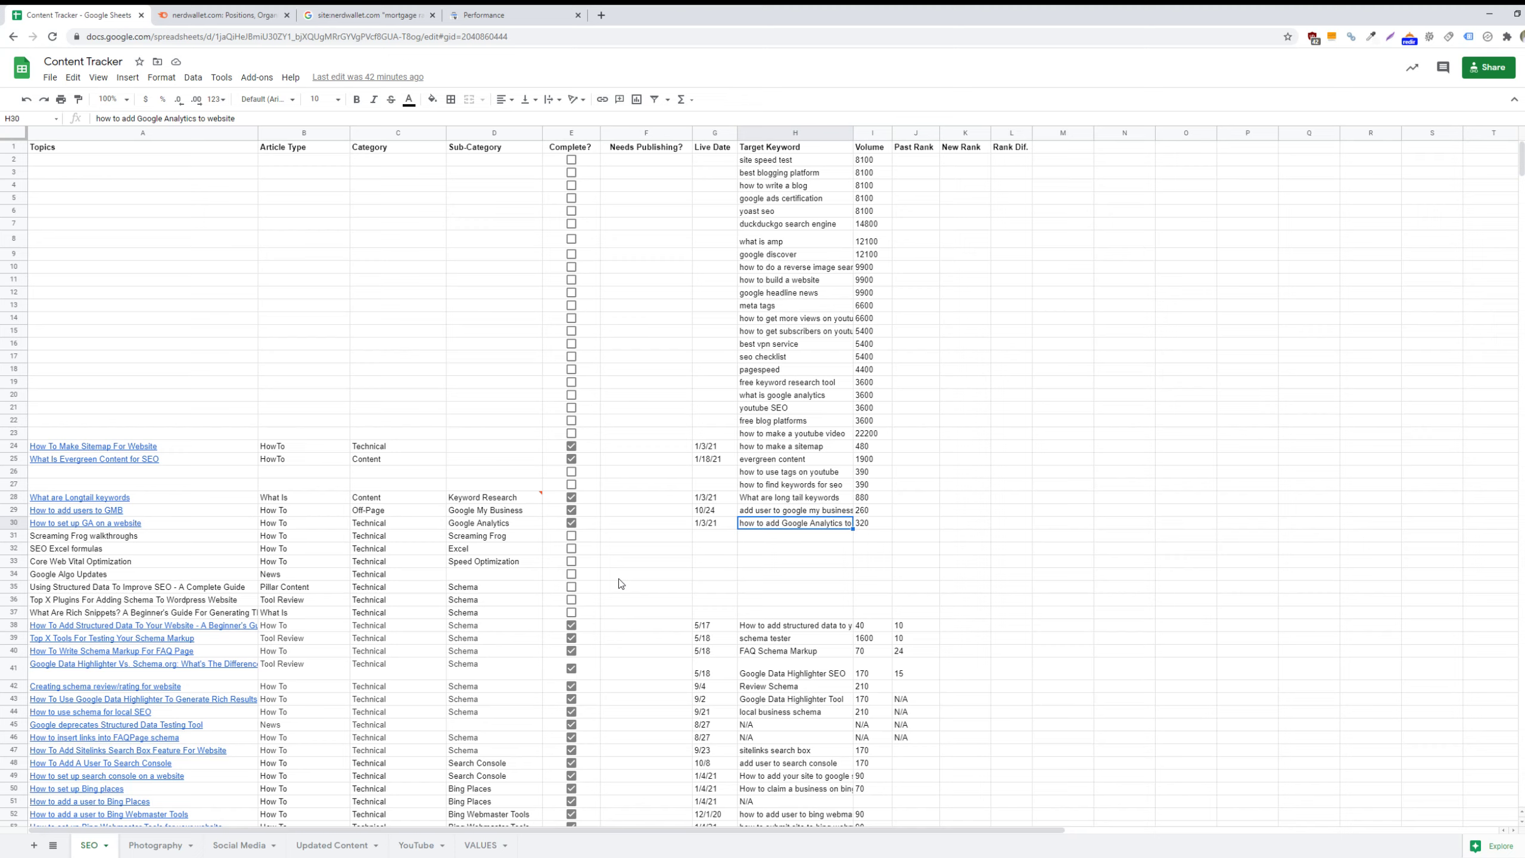
# Examine the tracker's article types and target keywords, from the sitemap article through the rest of the SEO sheet, for keyword overlap
pyautogui.click(287, 449)
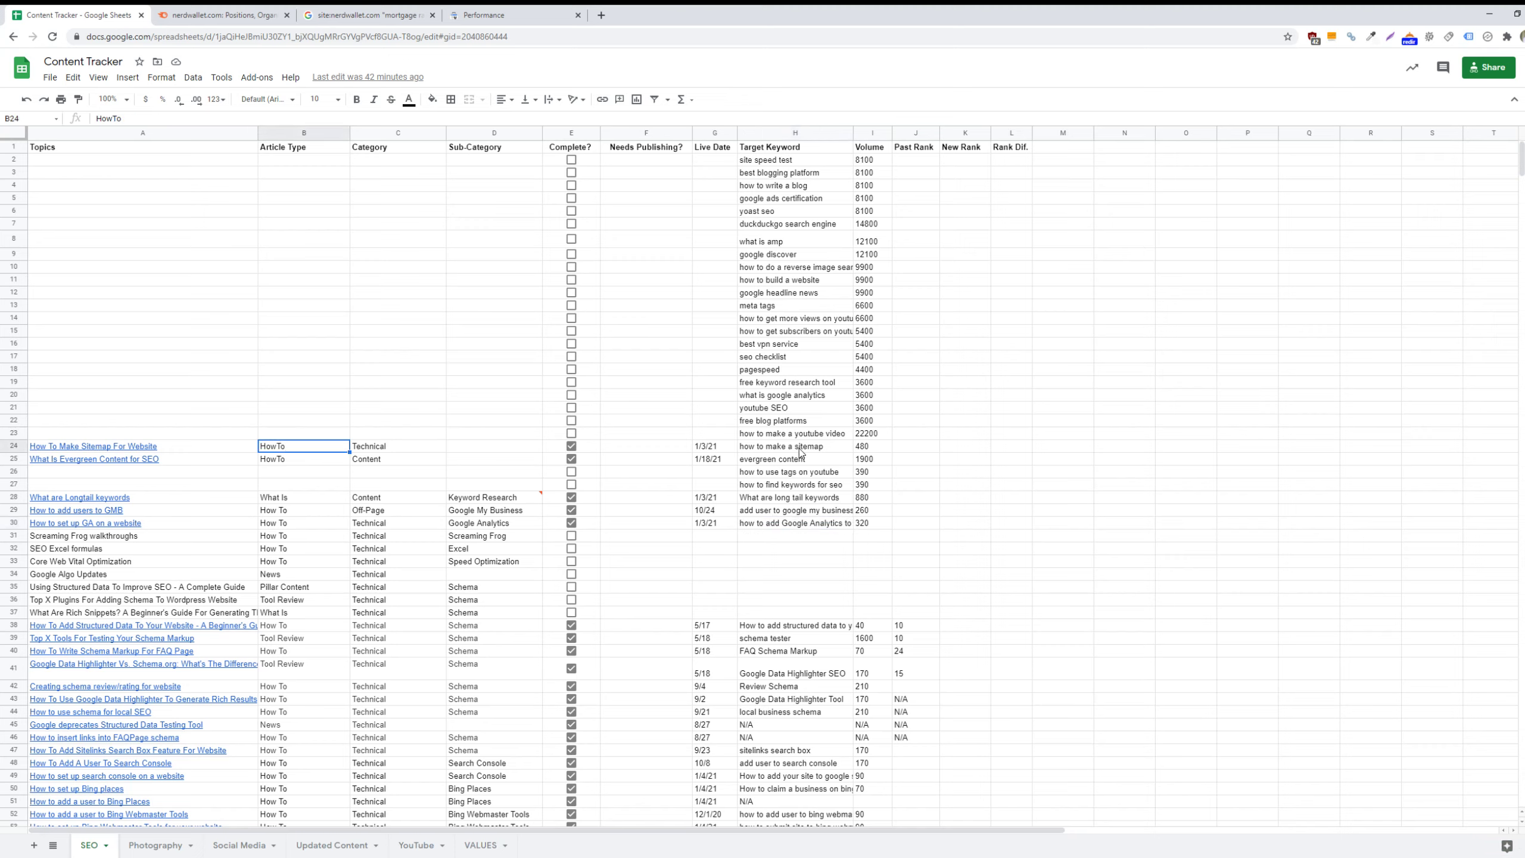
pyautogui.click(802, 450)
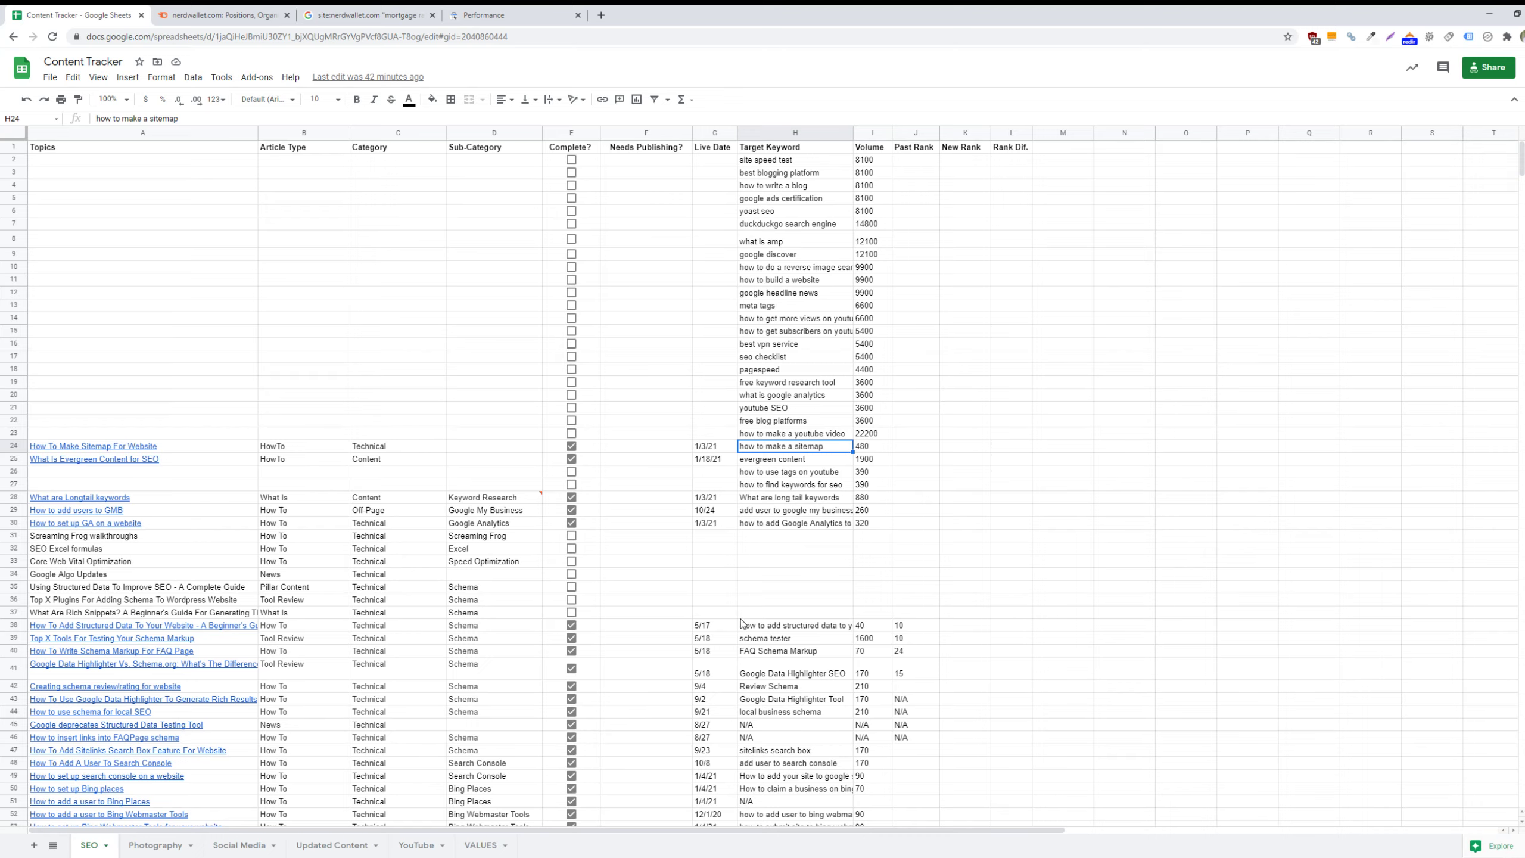
pyautogui.scroll(-3, 747, 625)
pyautogui.scroll(-9, 748, 627)
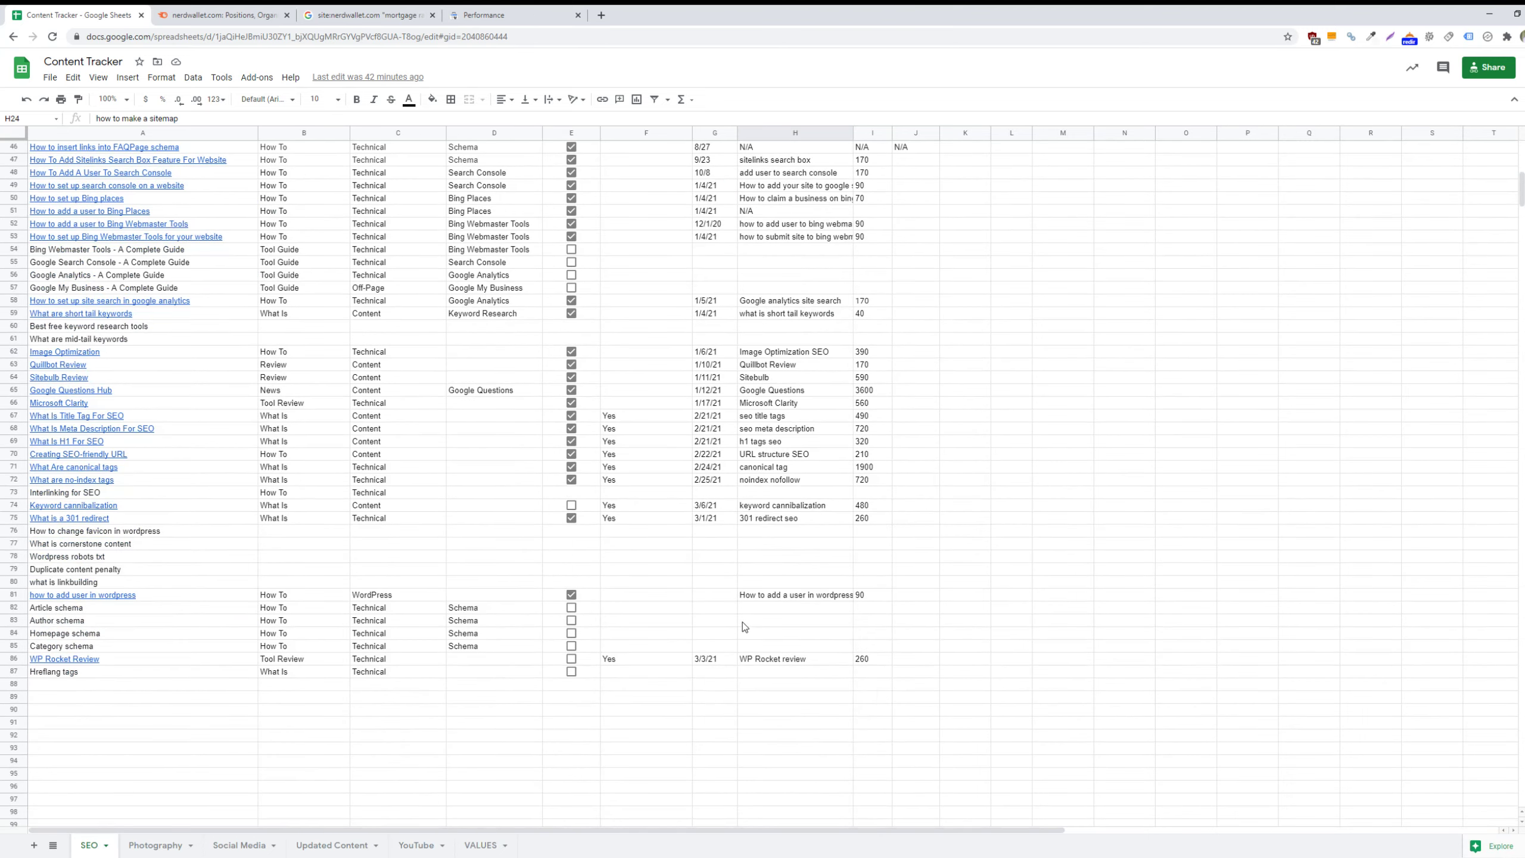
pyautogui.scroll(12, 745, 627)
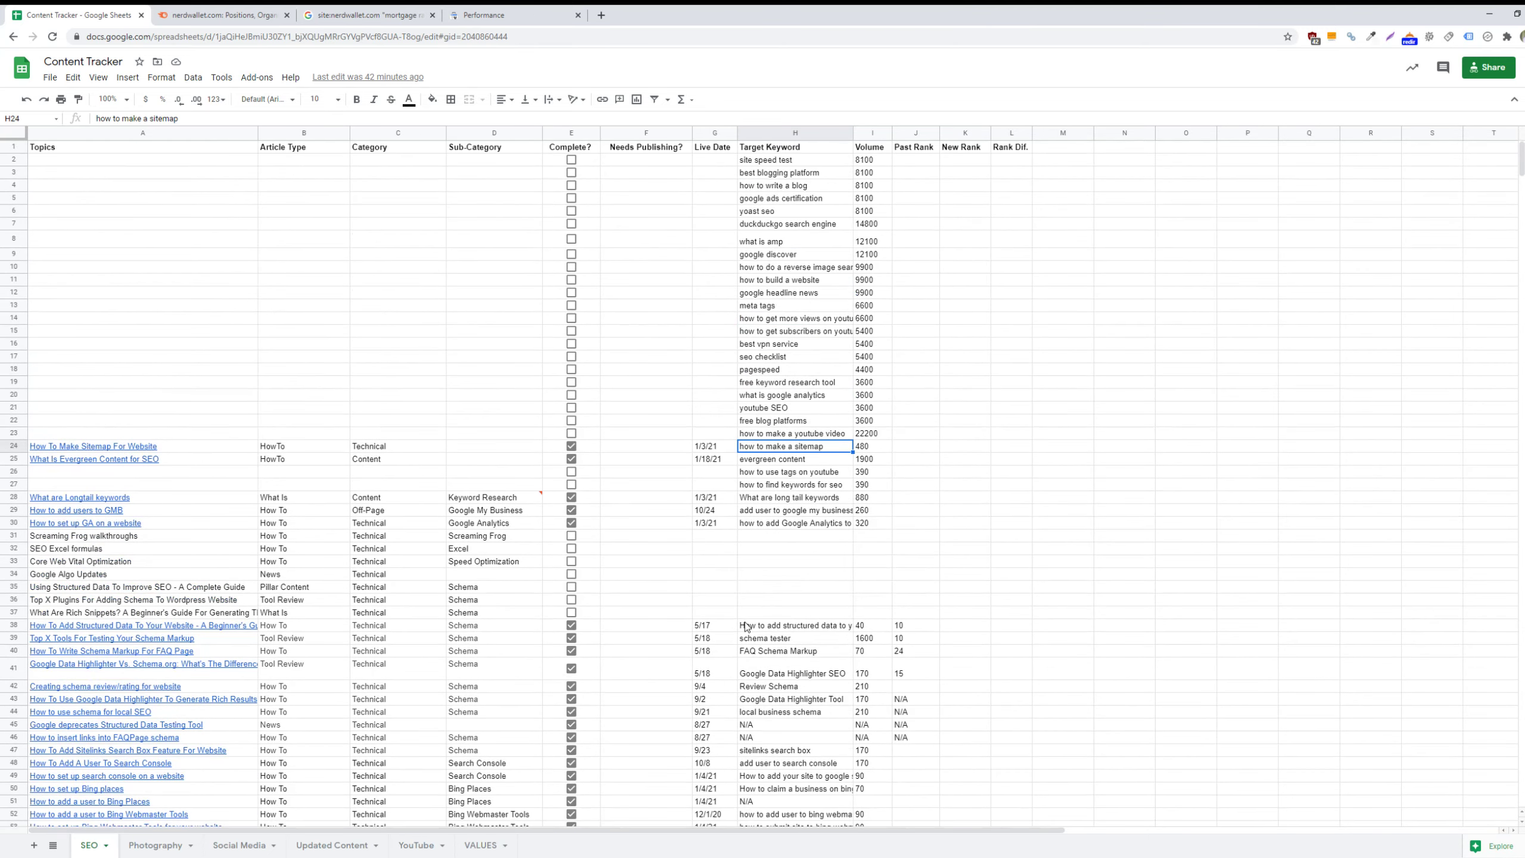
pyautogui.click(795, 526)
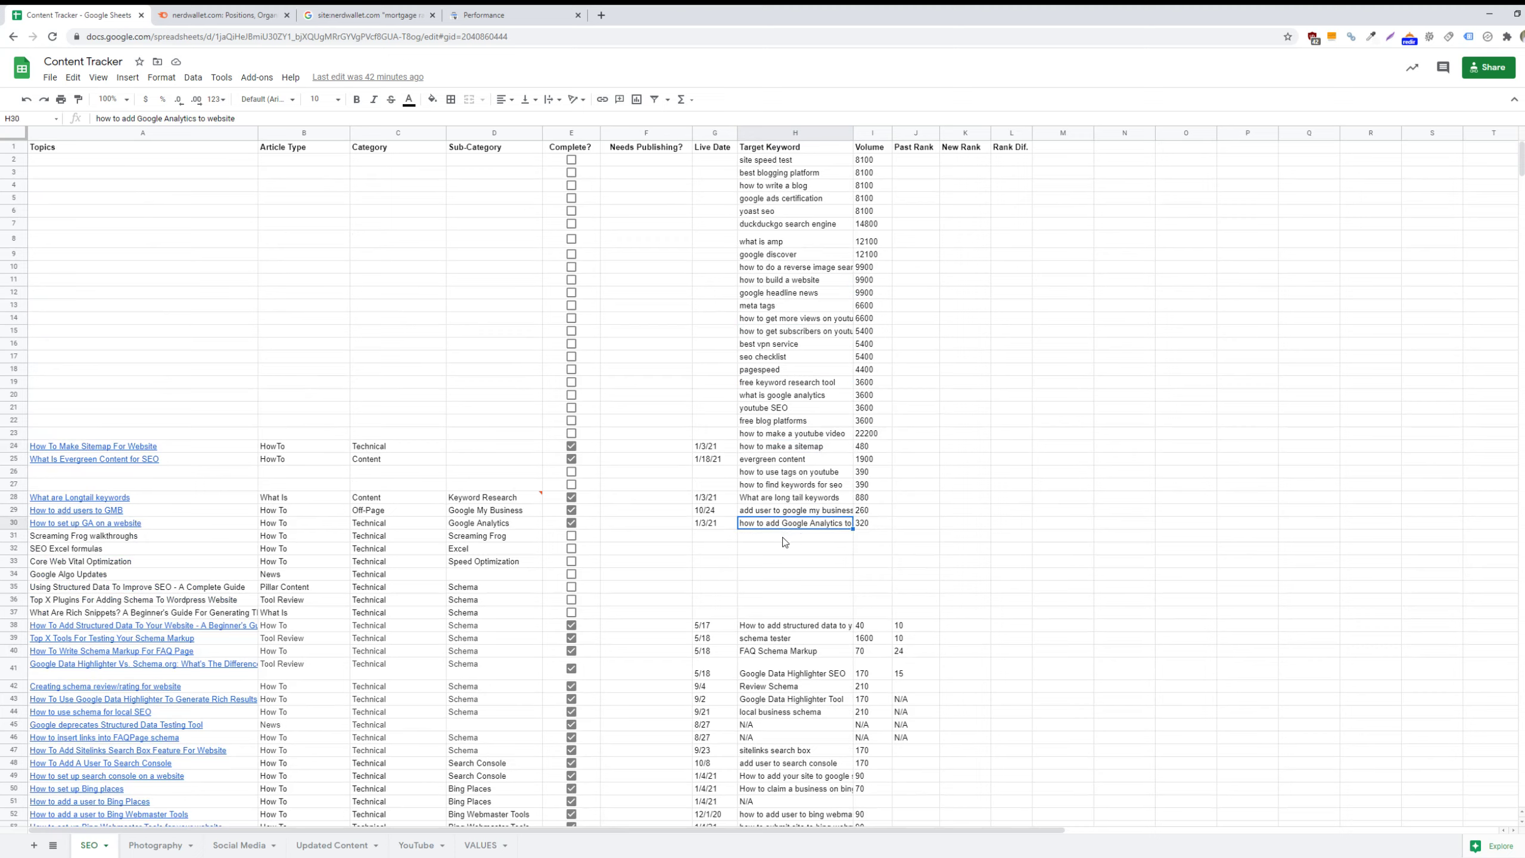
pyautogui.click(781, 383)
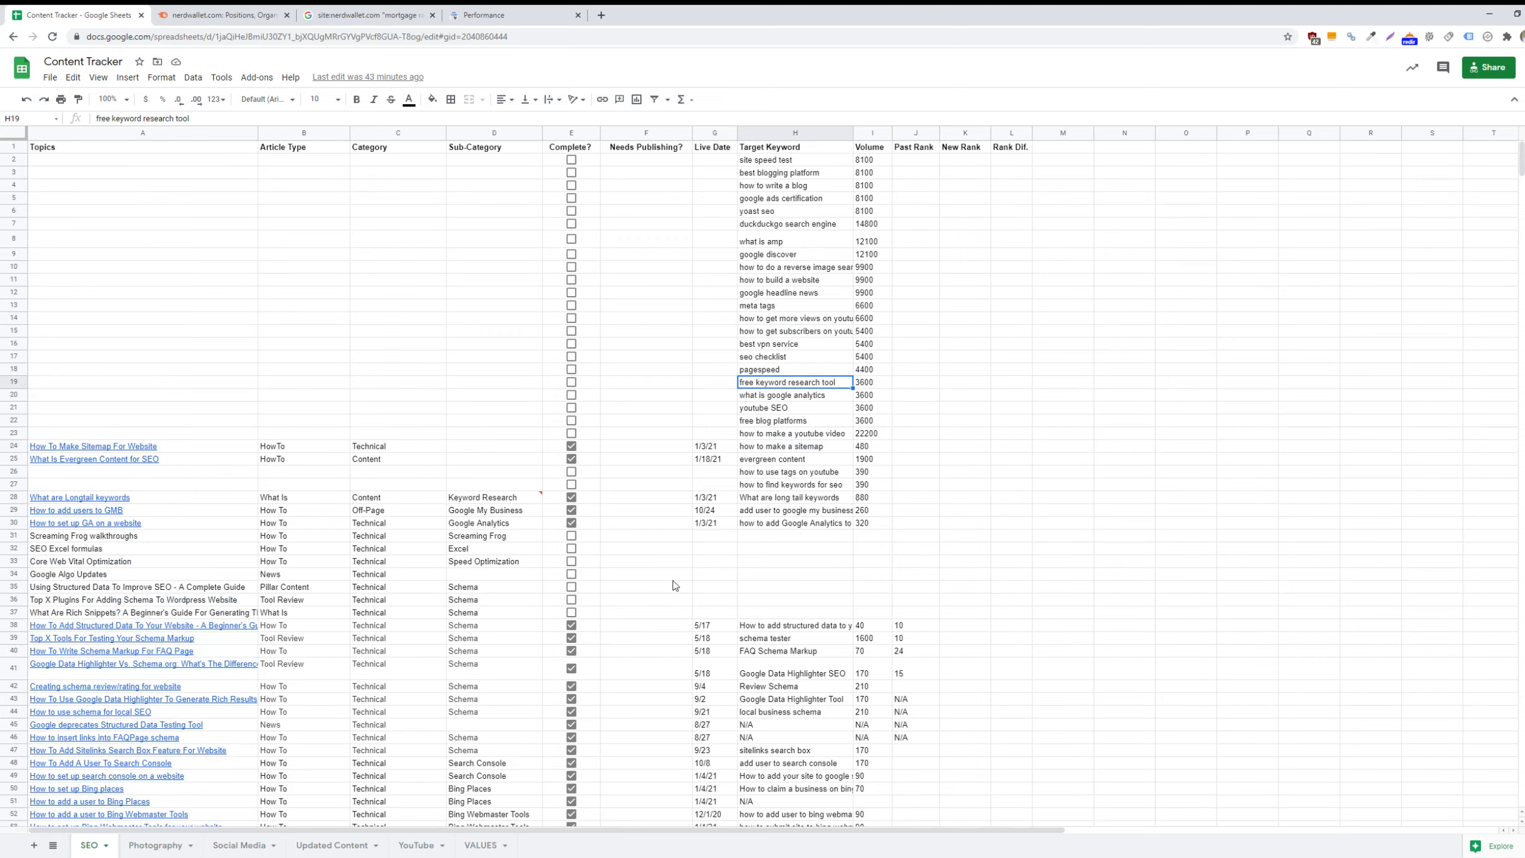